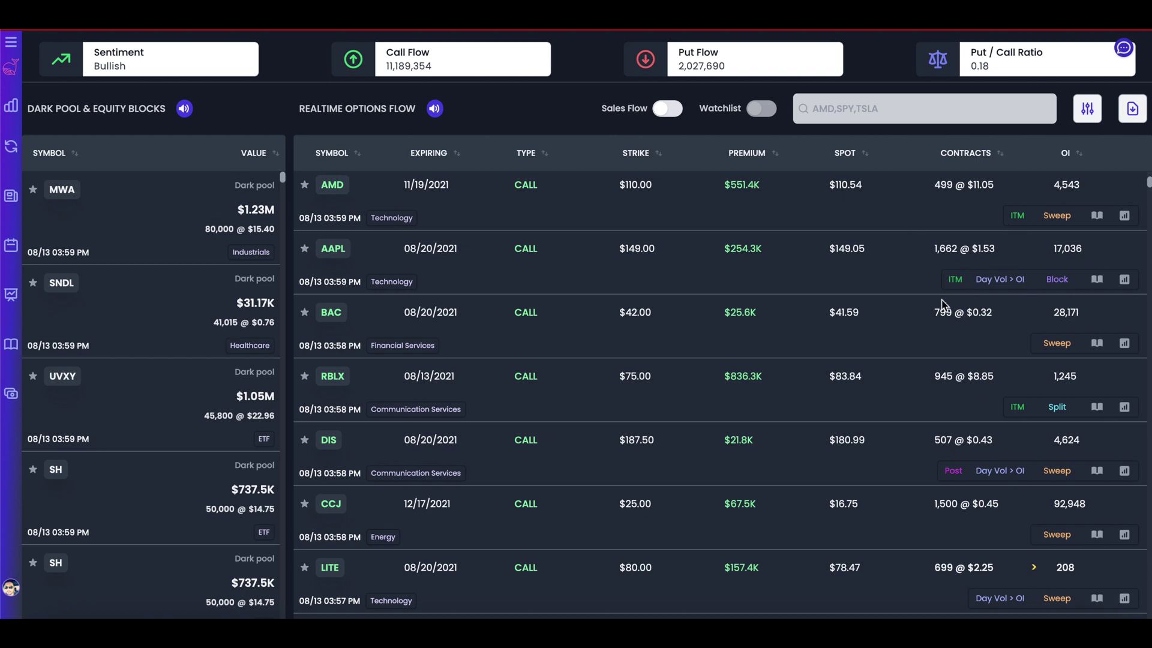
Add AMD, AAPL, WISH and NIO to the Filter by symbol list in Advanced Filters.
click(1086, 114)
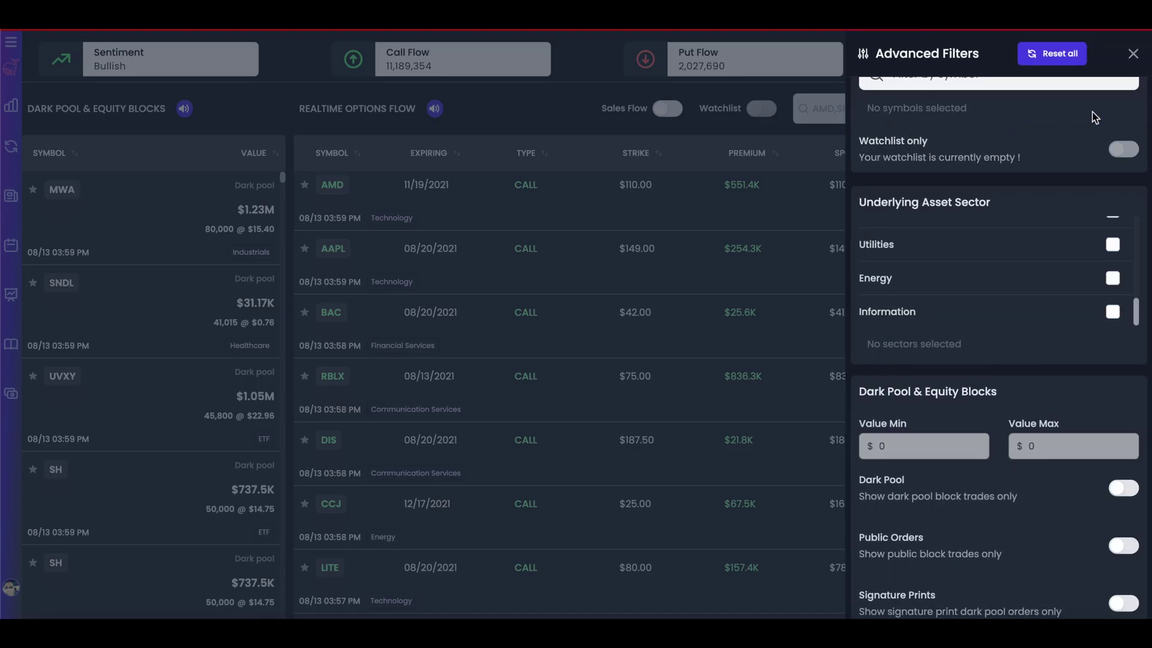
scroll(1096, 117, up, 1)
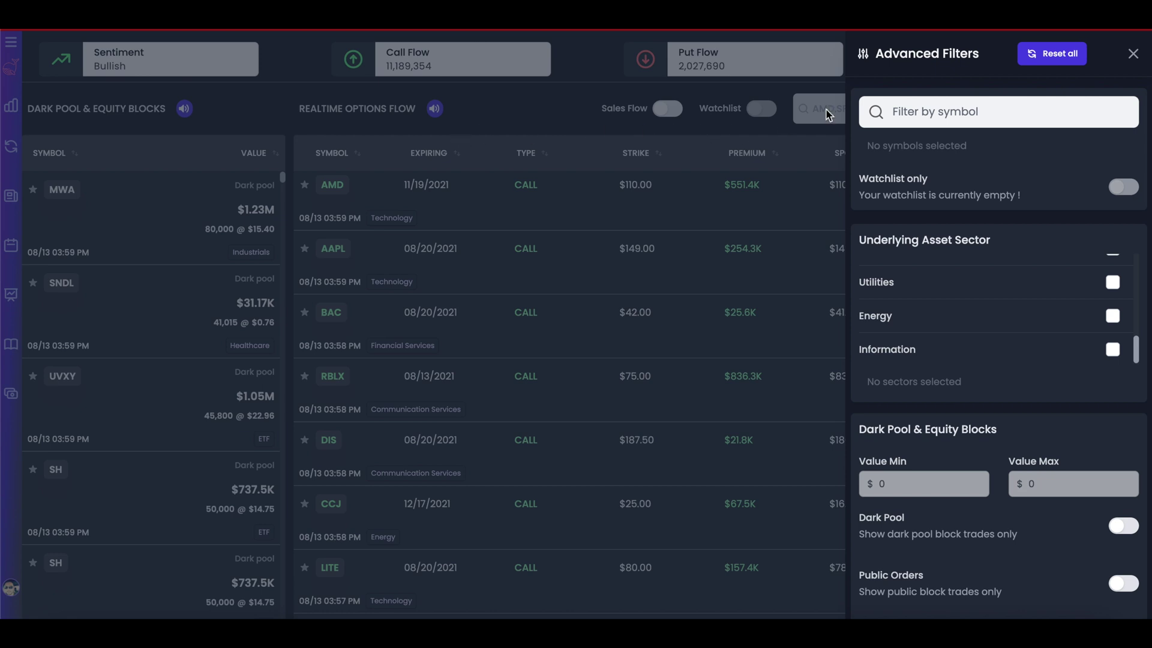
click(923, 111)
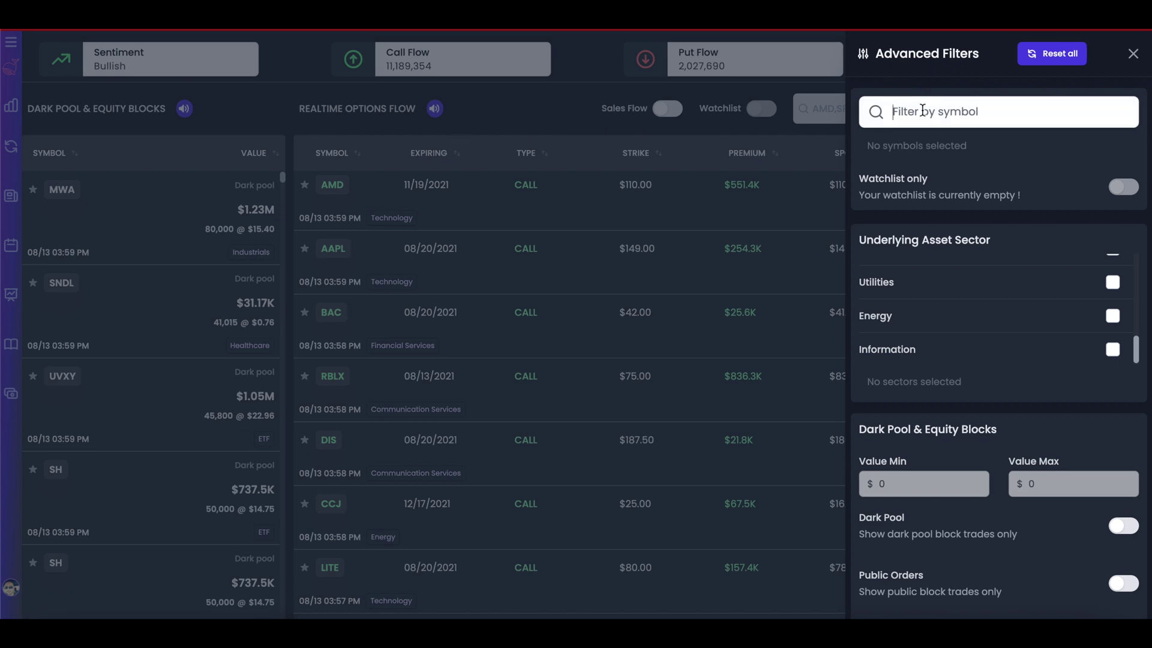
text(amd)
click(917, 152)
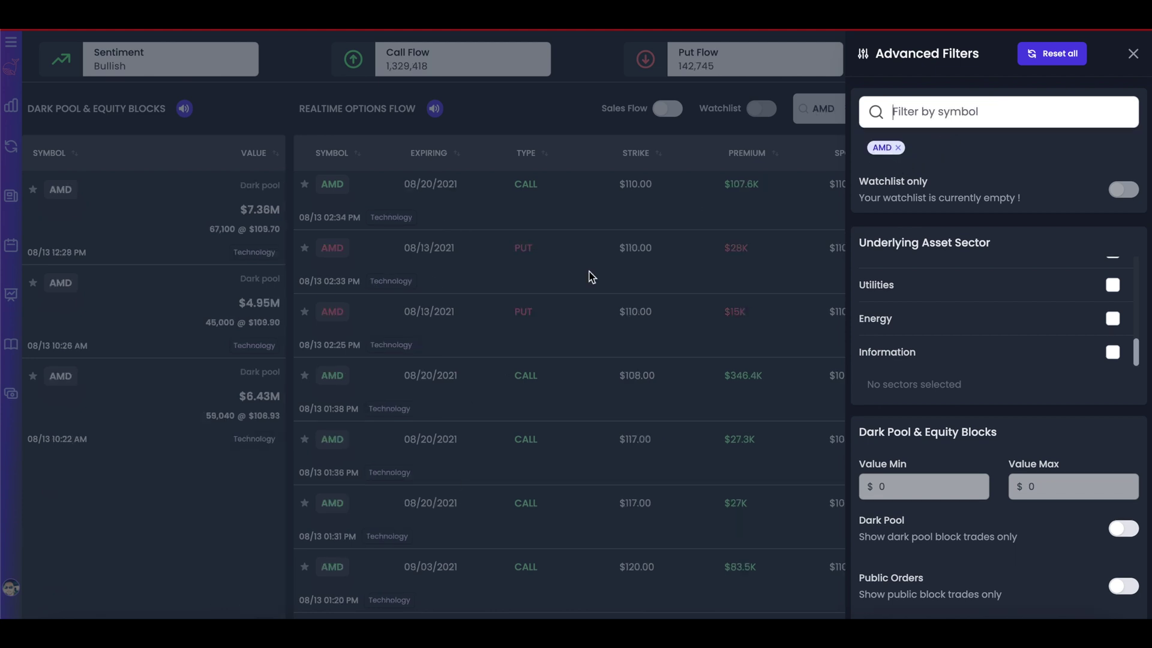
click(1013, 105)
text(aapl)
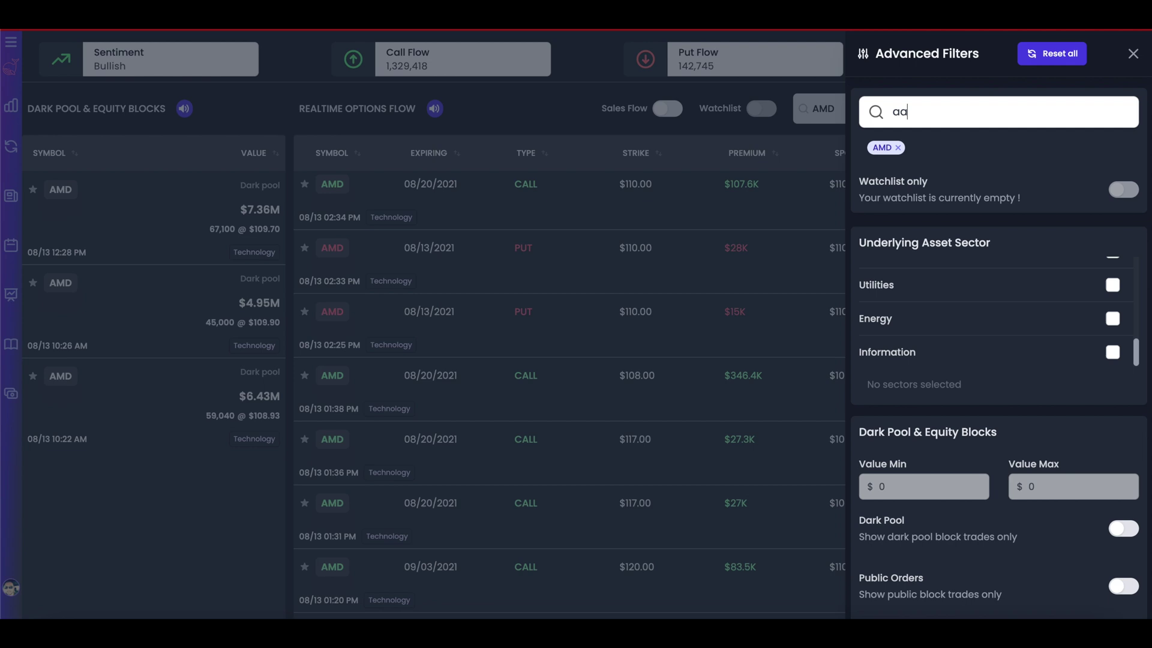
click(976, 153)
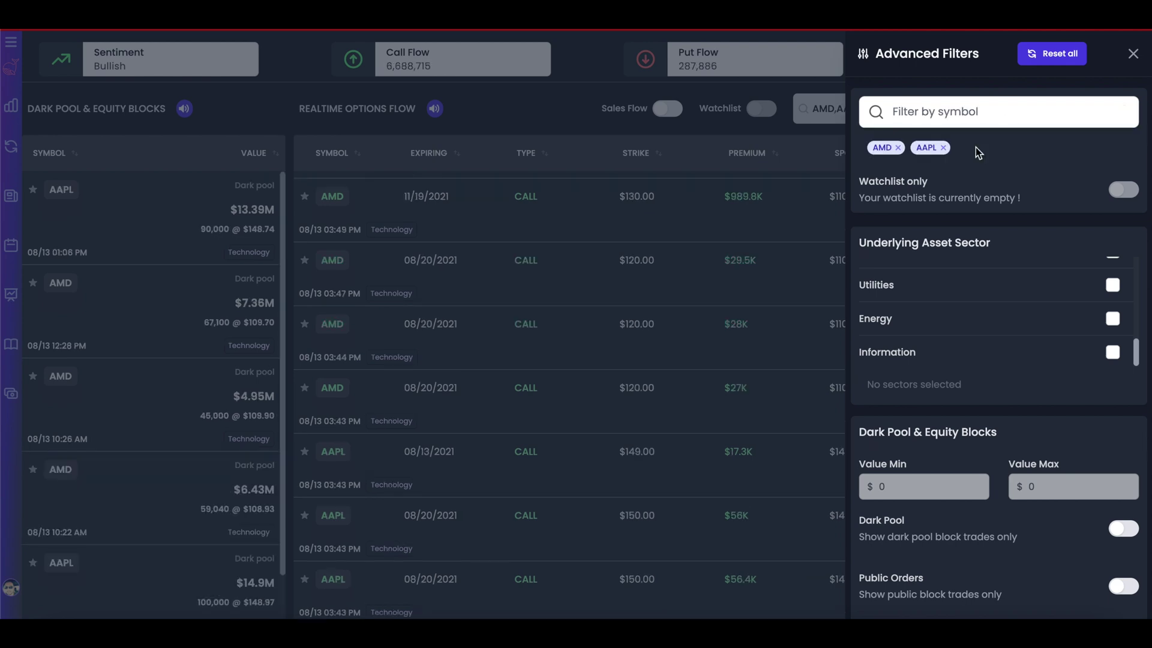
text(wish)
click(978, 141)
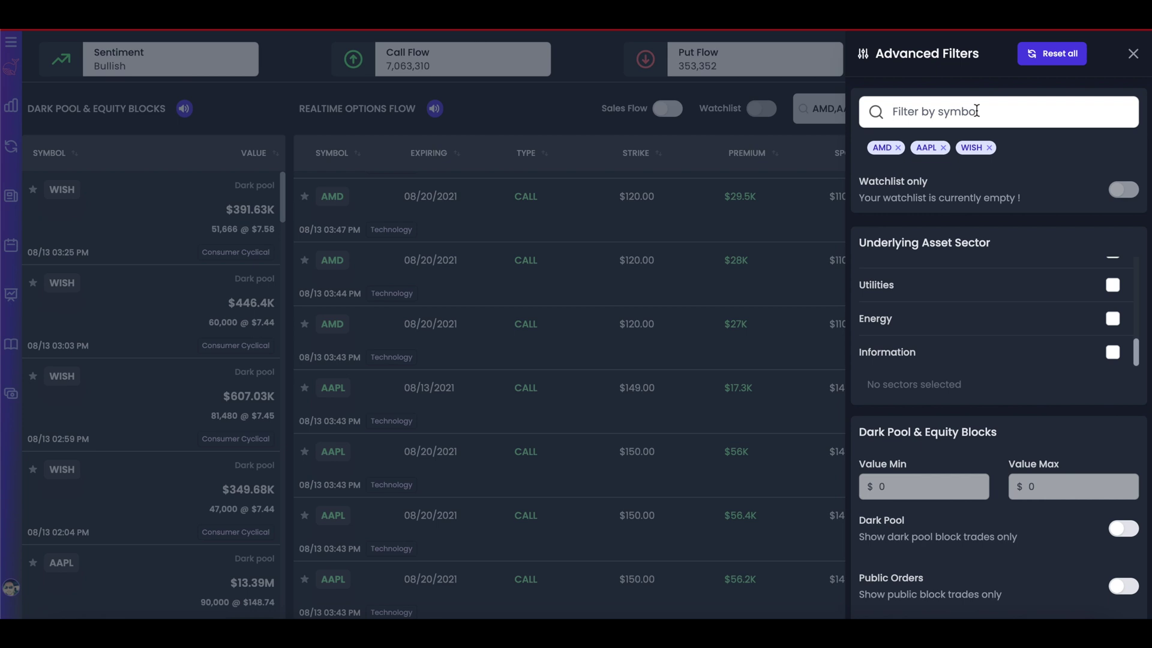
text(nio)
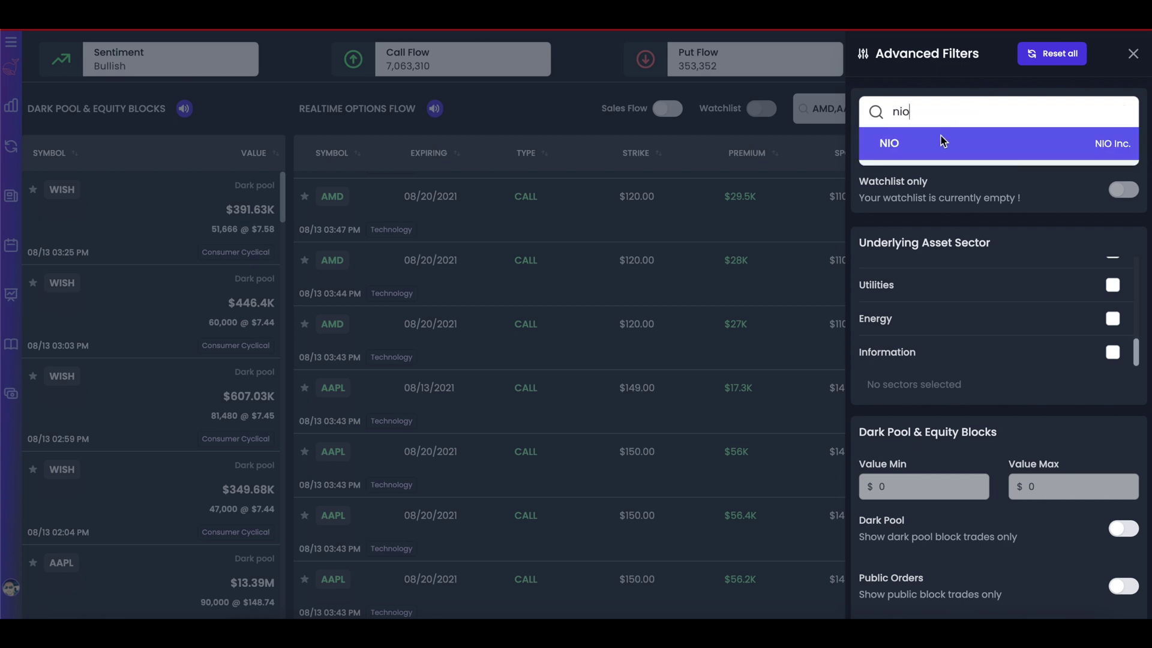
click(943, 141)
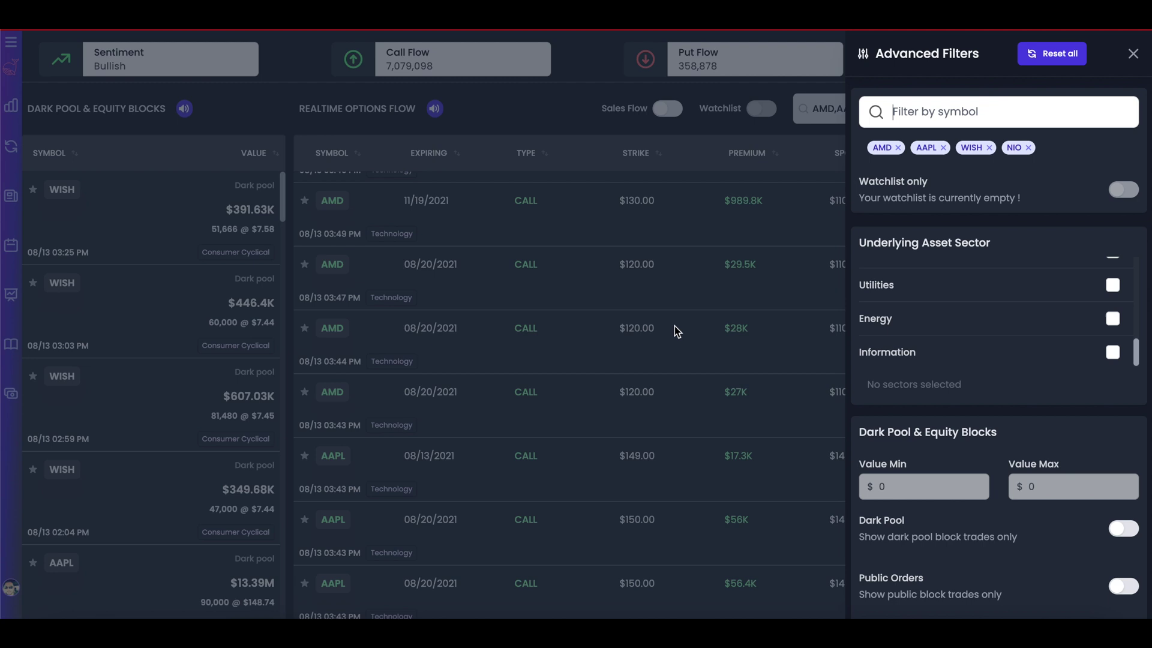
Close the filters, review the flow for those four tickers, and reopen Advanced Filters.
click(613, 382)
scroll(623, 261, down, 7)
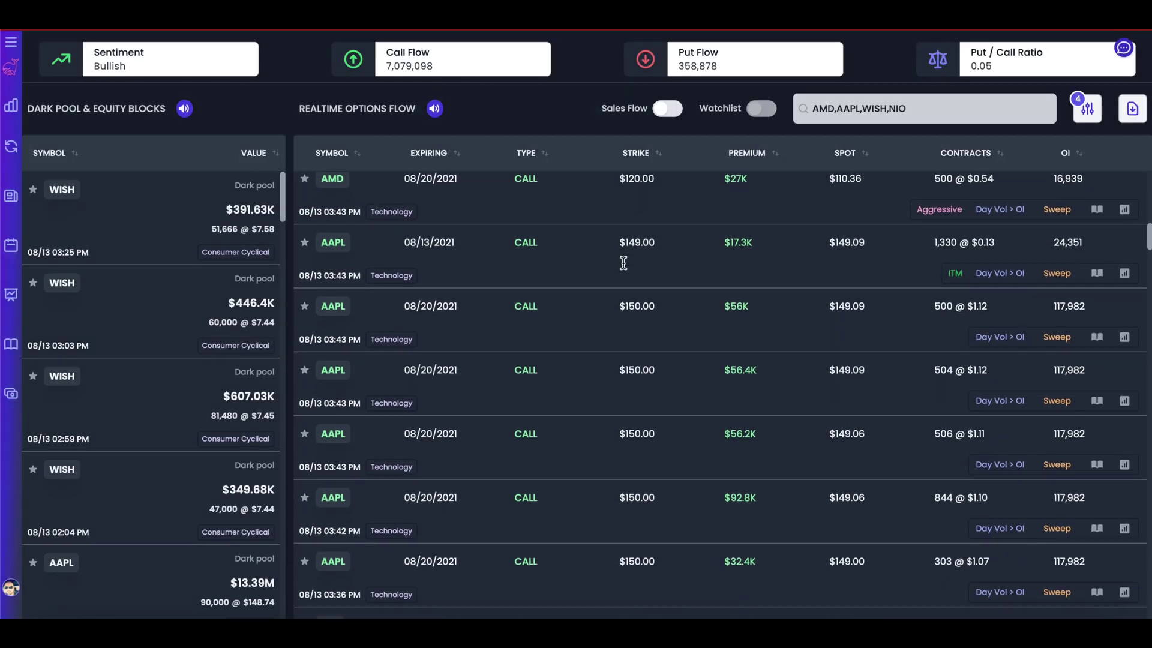
scroll(624, 267, down, 7)
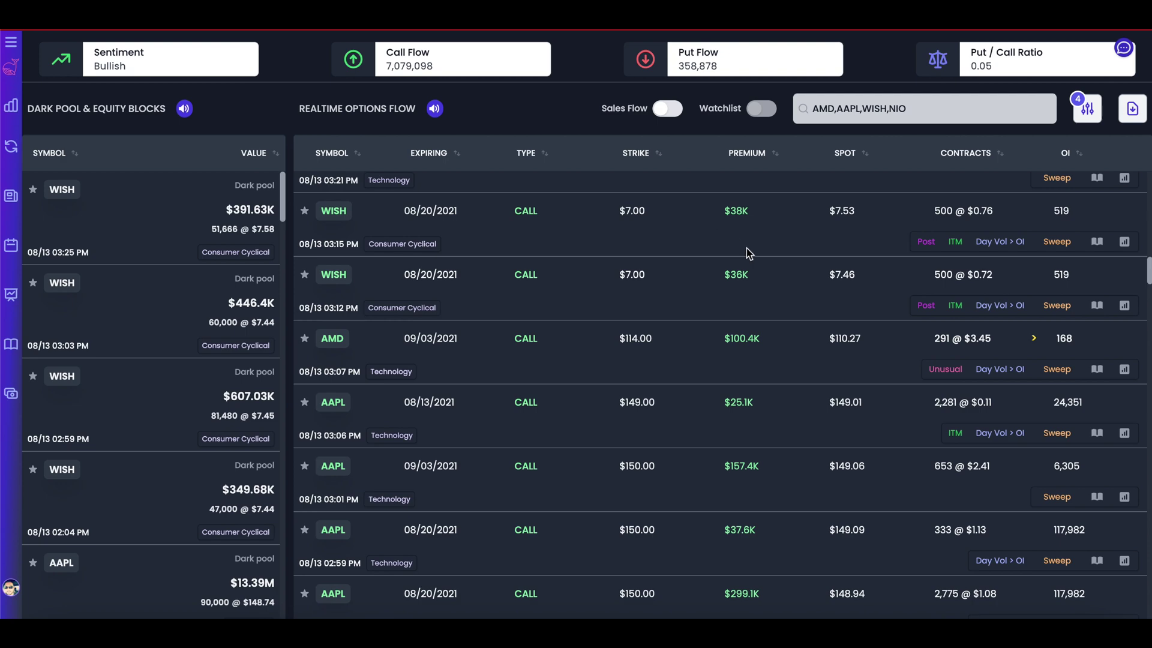
scroll(749, 253, up, 6)
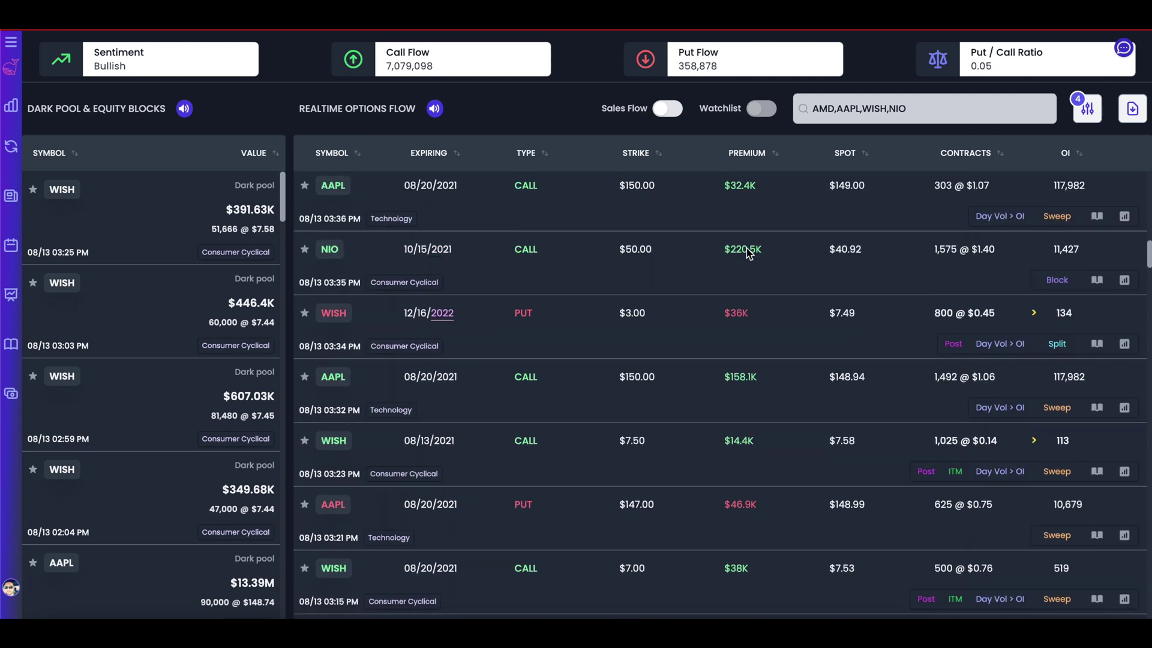
click(1087, 109)
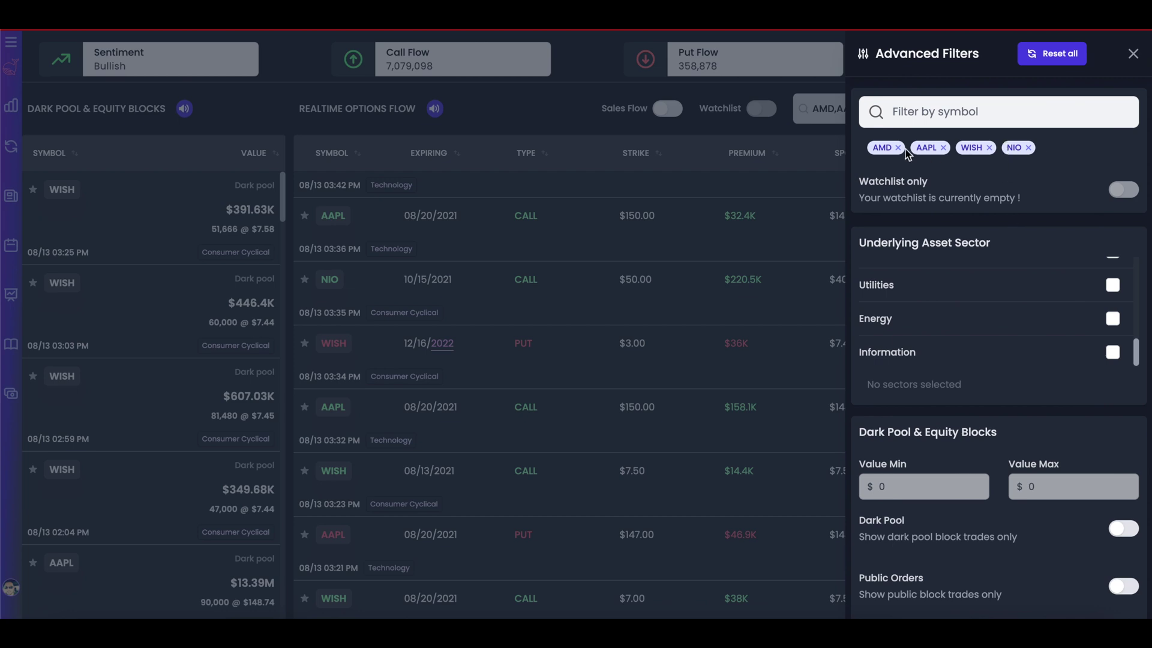
Reset all filters and tick the Technology and Energy underlying asset sectors.
click(1052, 53)
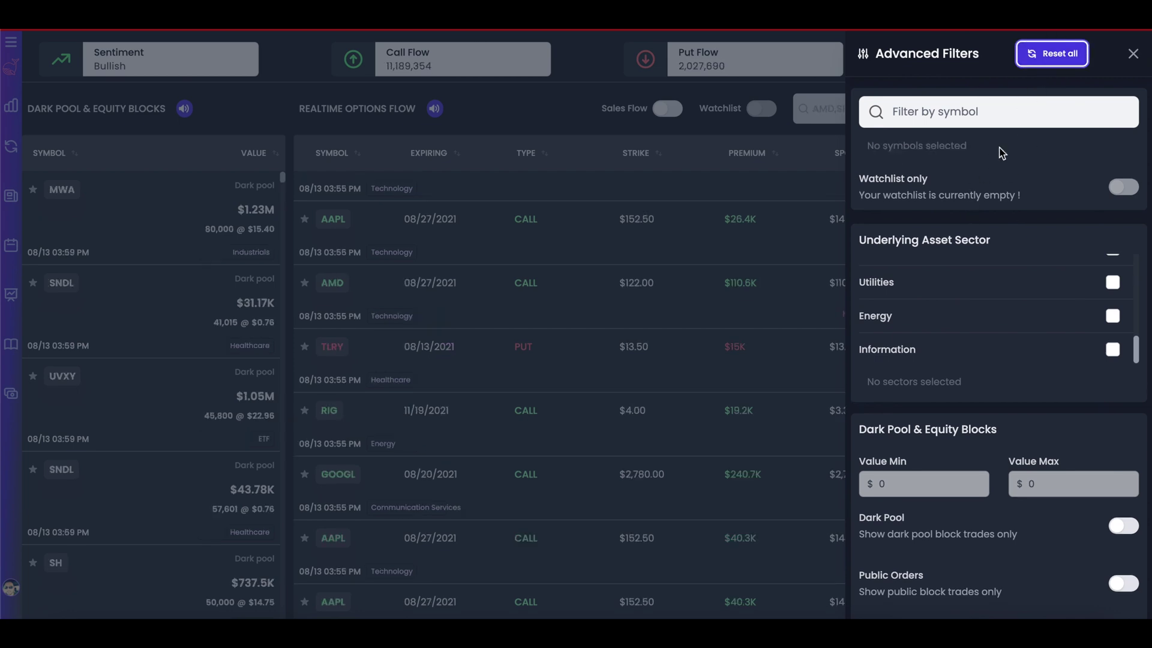
scroll(959, 306, up, 1)
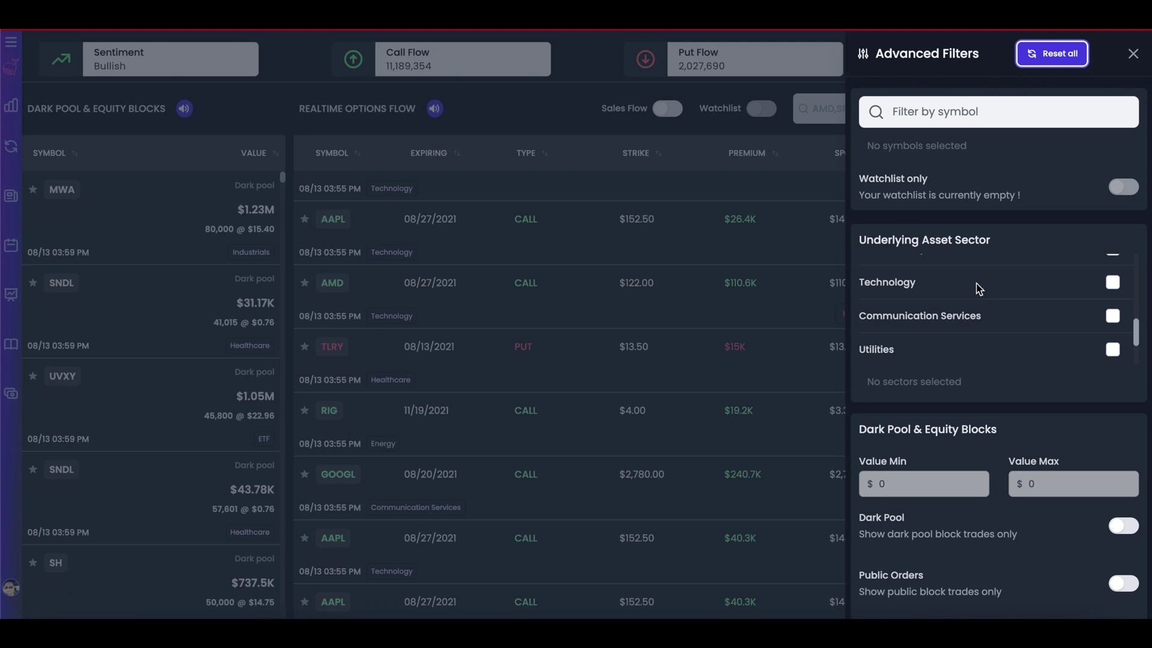
scroll(977, 283, up, 1)
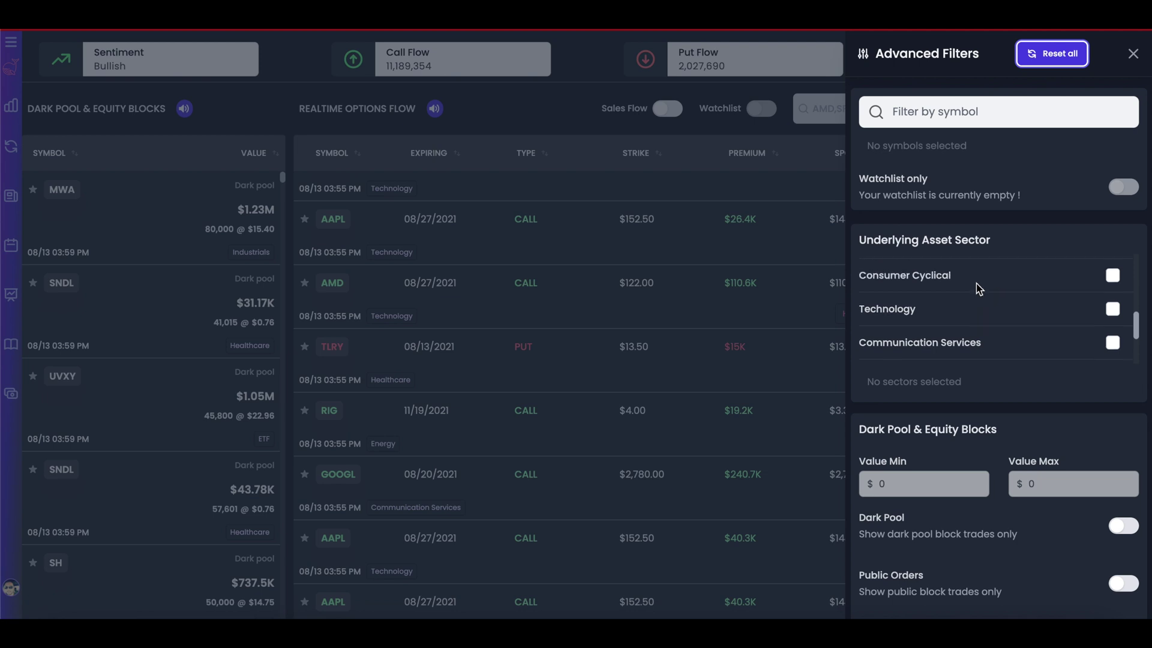
click(1112, 309)
scroll(1003, 301, down, 2)
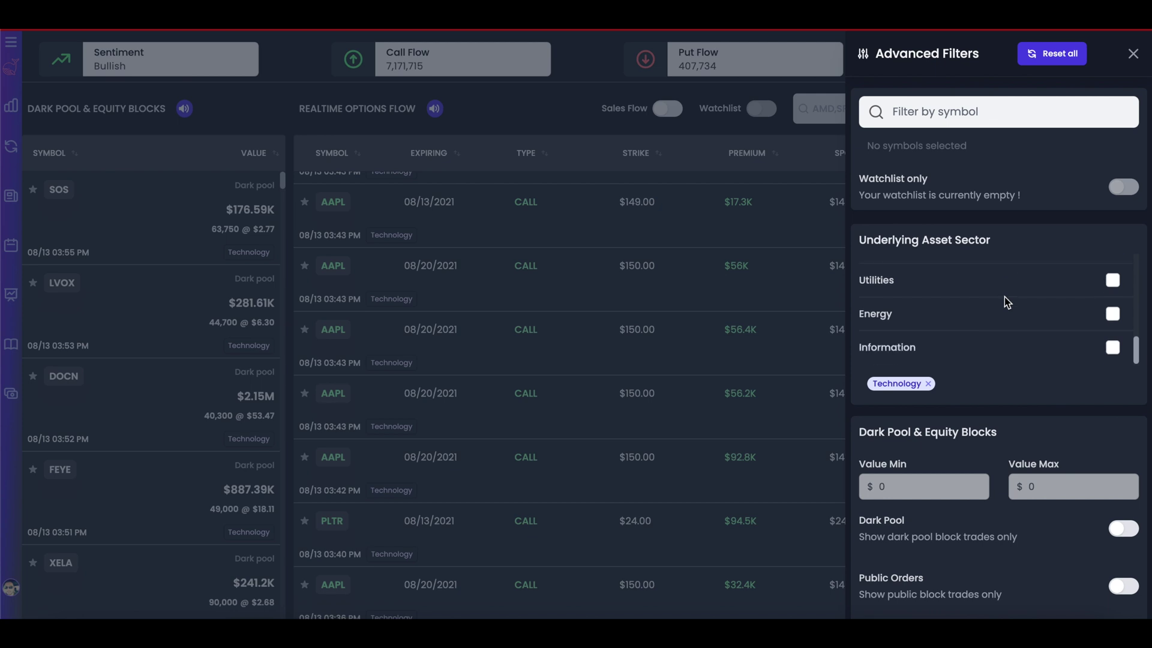
click(1110, 316)
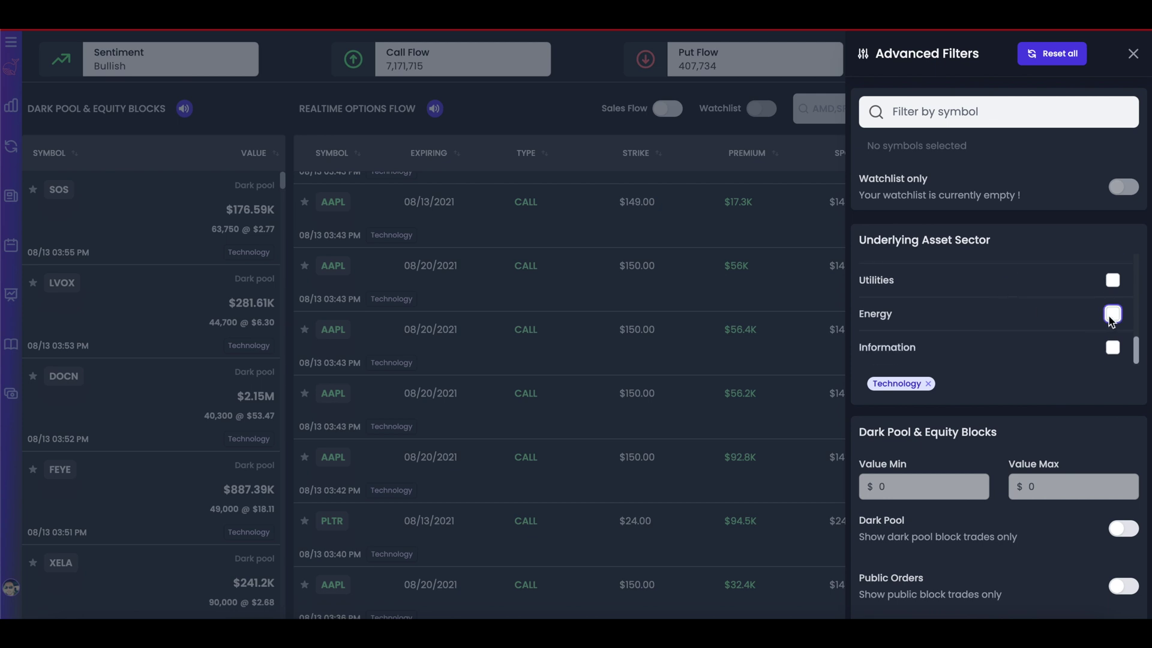
Close the filters and scroll through the Technology and Energy sector flow.
click(665, 419)
scroll(664, 420, up, 3)
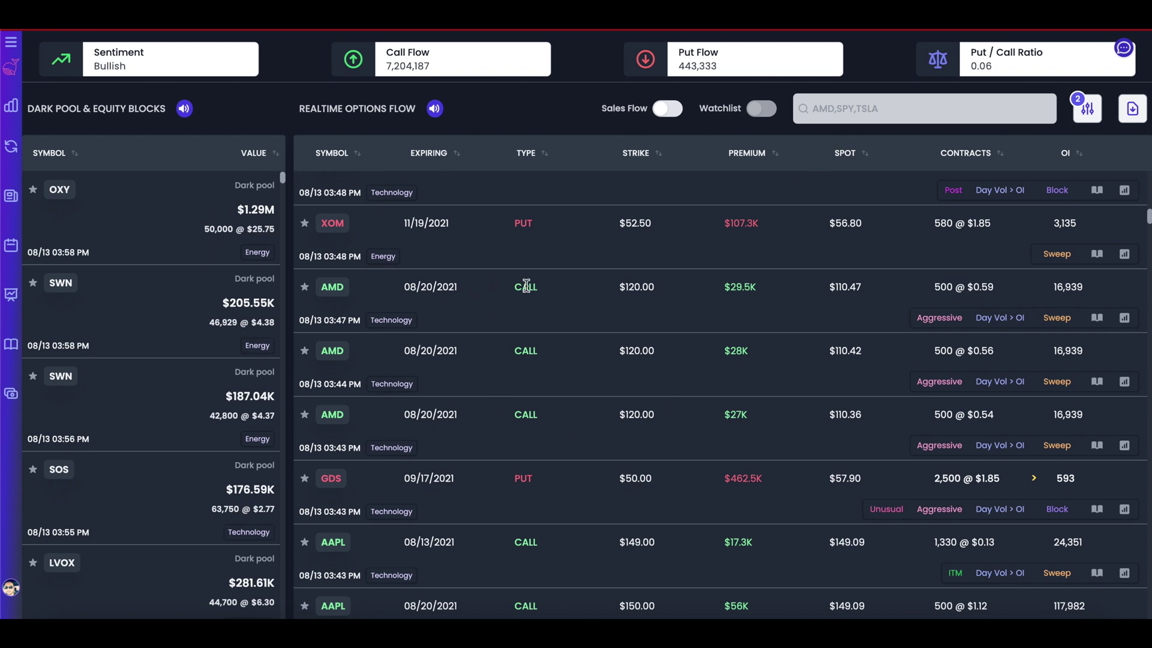
scroll(527, 286, up, 2)
scroll(526, 286, up, 1)
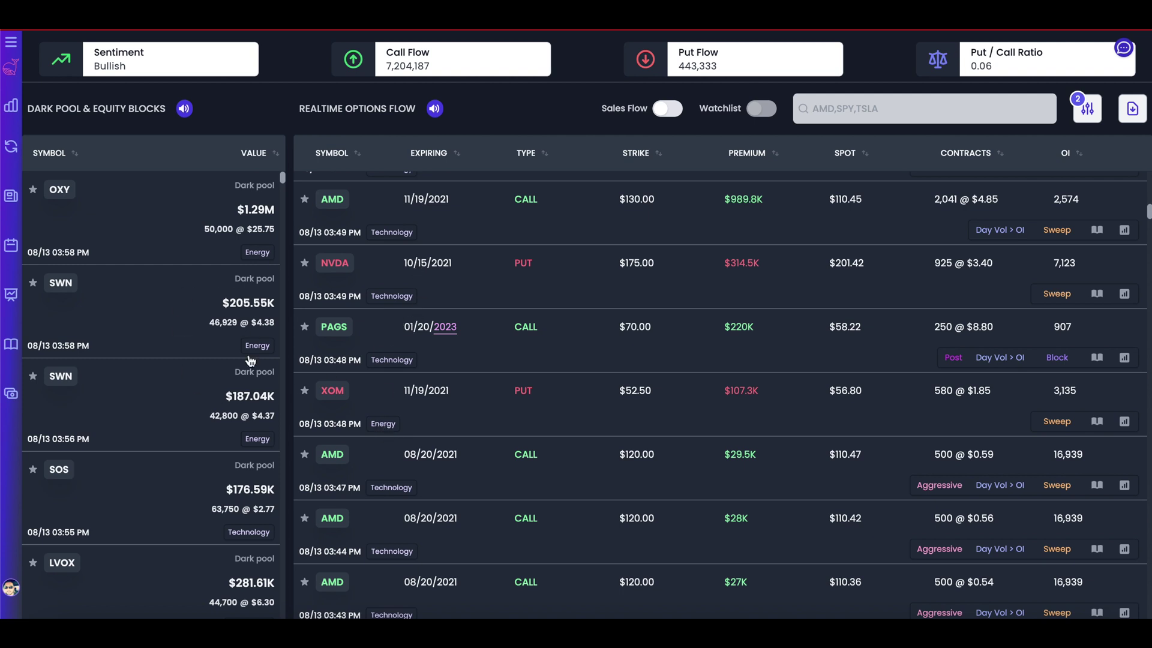
scroll(252, 366, down, 2)
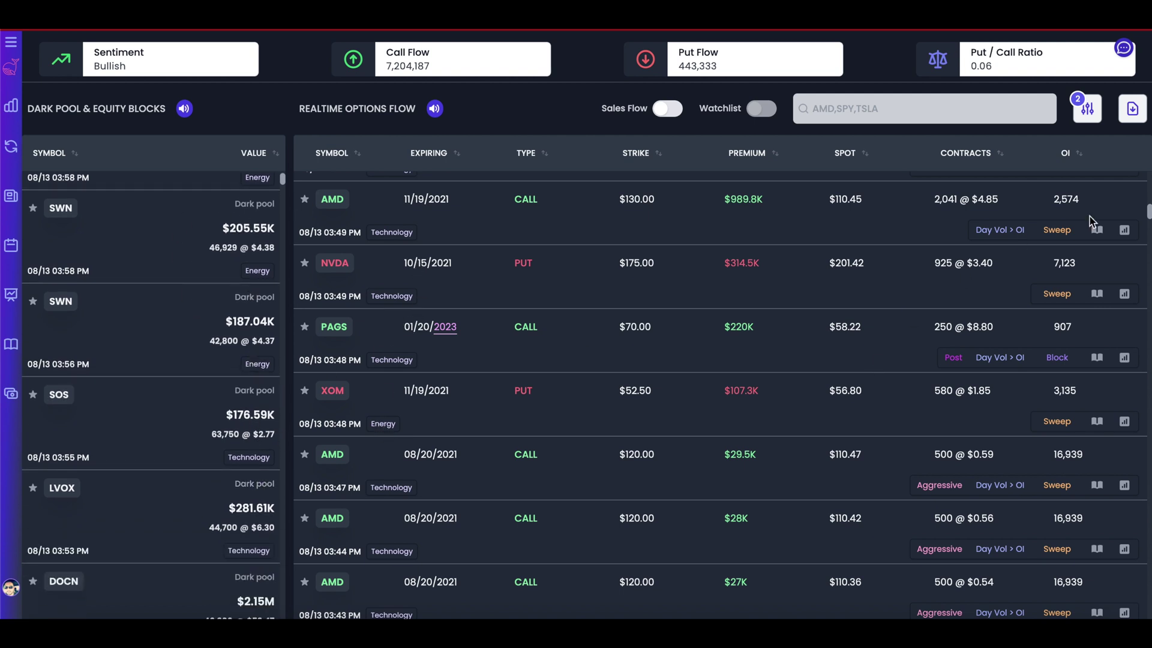
Set Dark Pool & Equity Blocks Value Min to 1000000 and review the $1M+ blocks.
click(1088, 110)
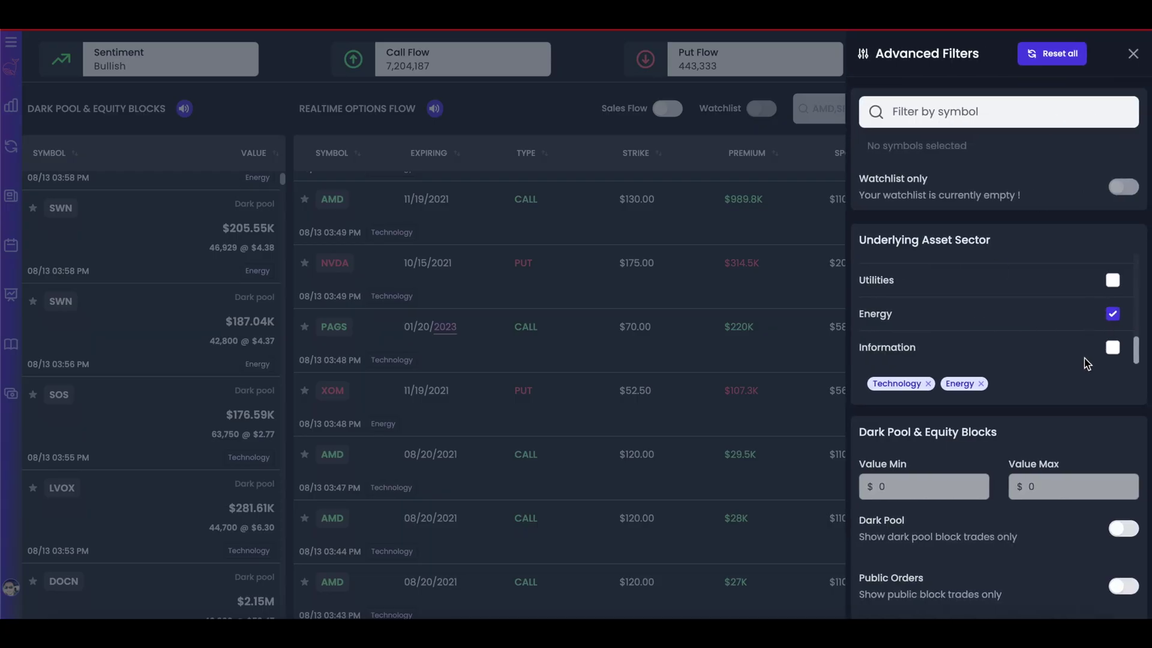
scroll(1082, 329, down, 1)
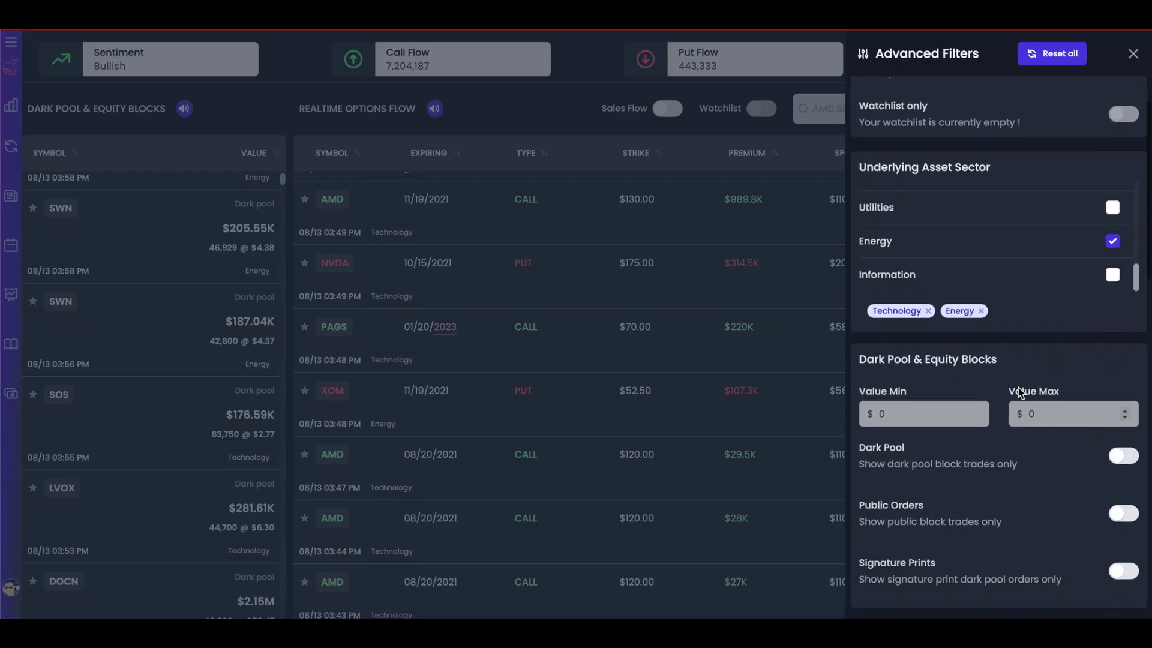
scroll(1036, 318, down, 3)
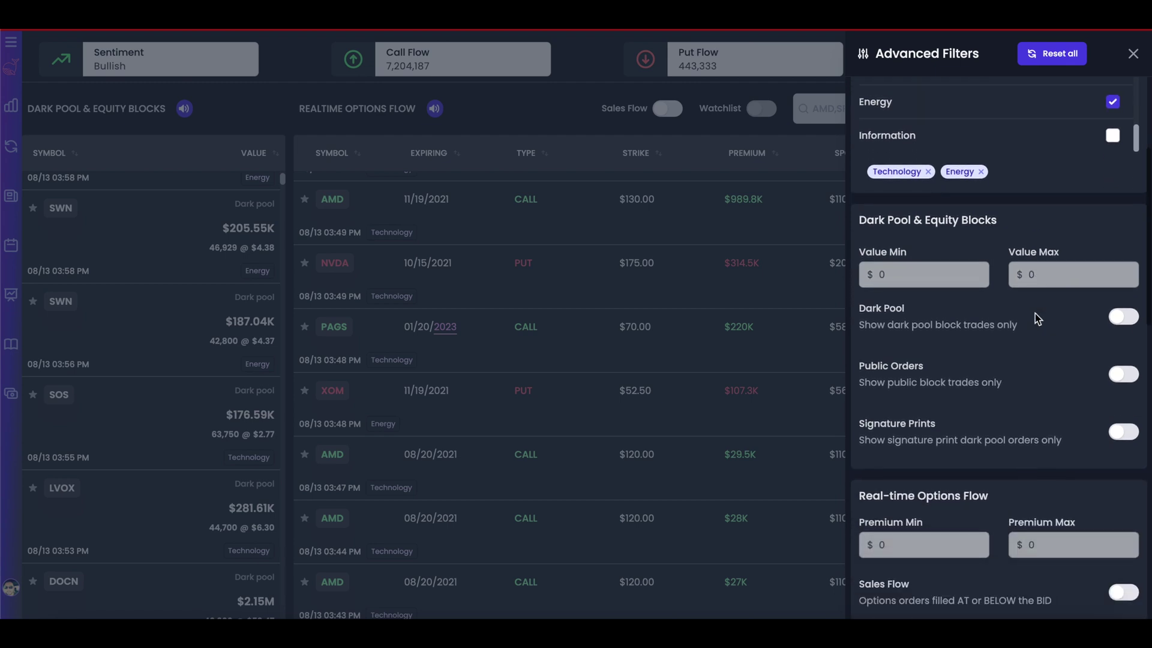
click(950, 248)
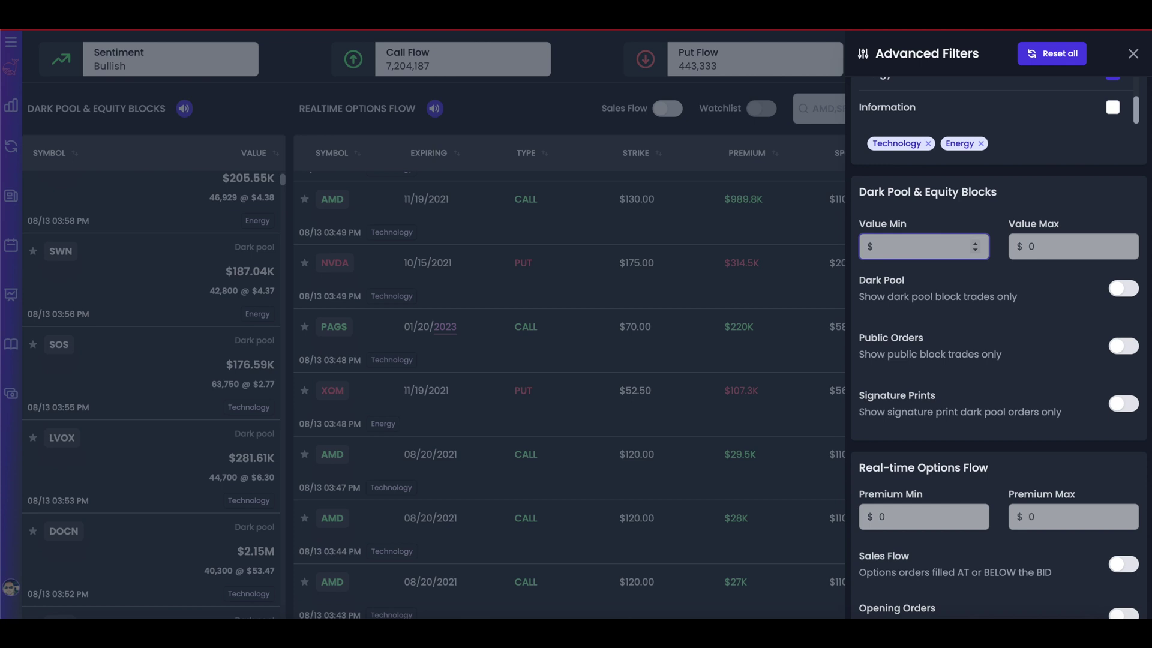
text(1000000)
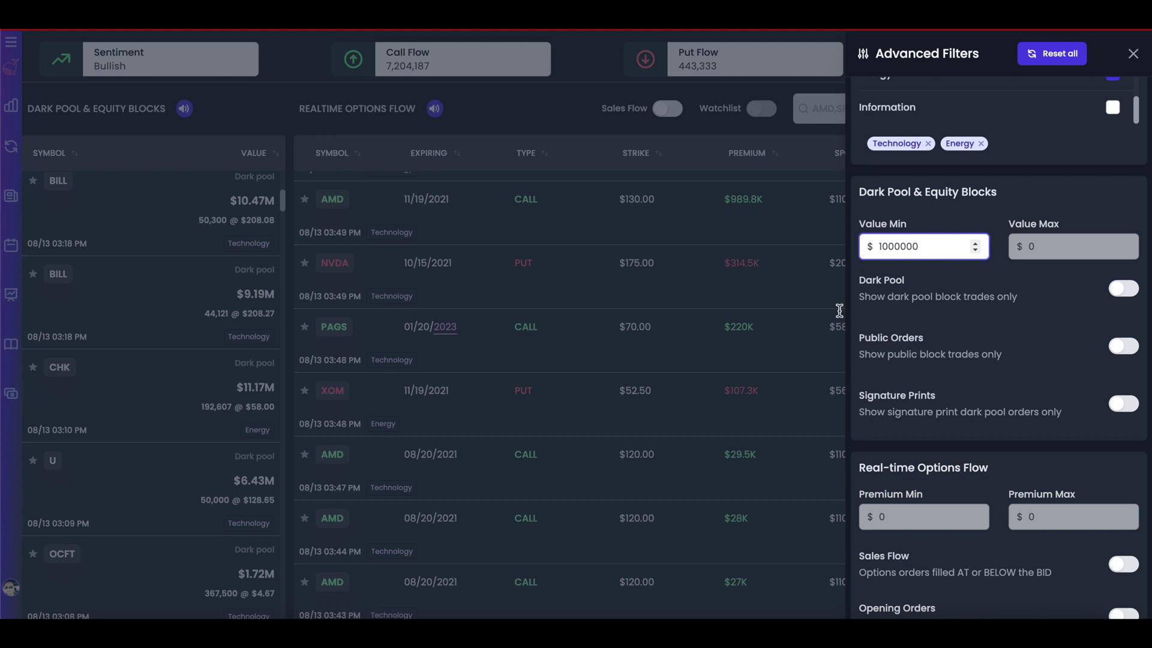
click(233, 324)
scroll(201, 327, up, 8)
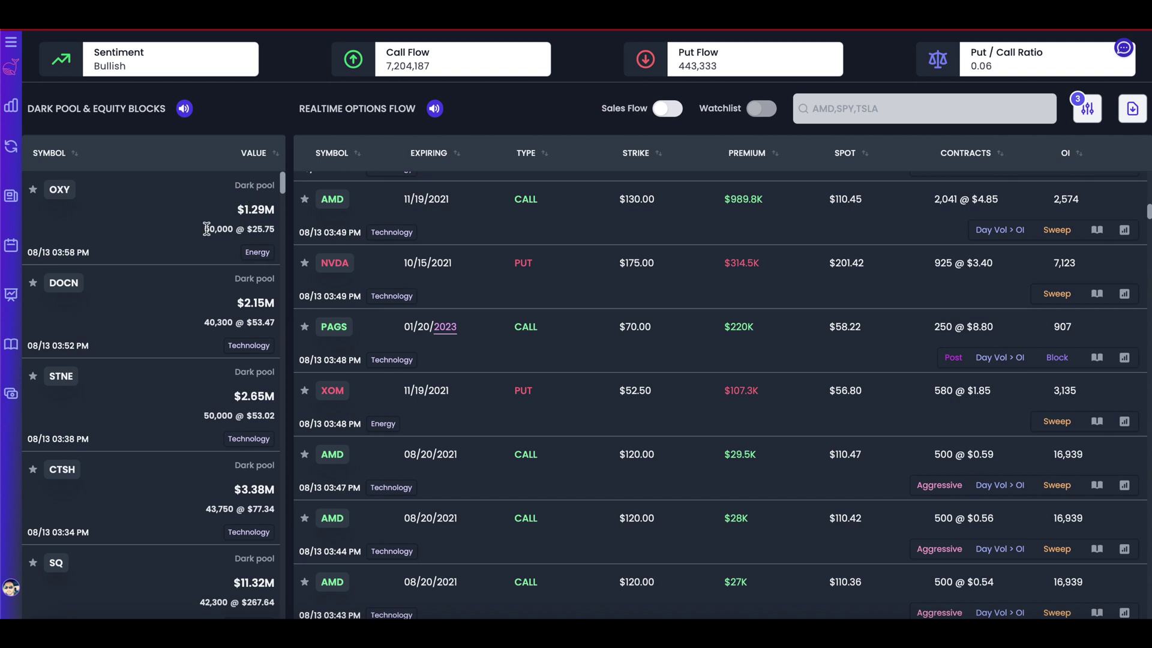
scroll(206, 229, down, 5)
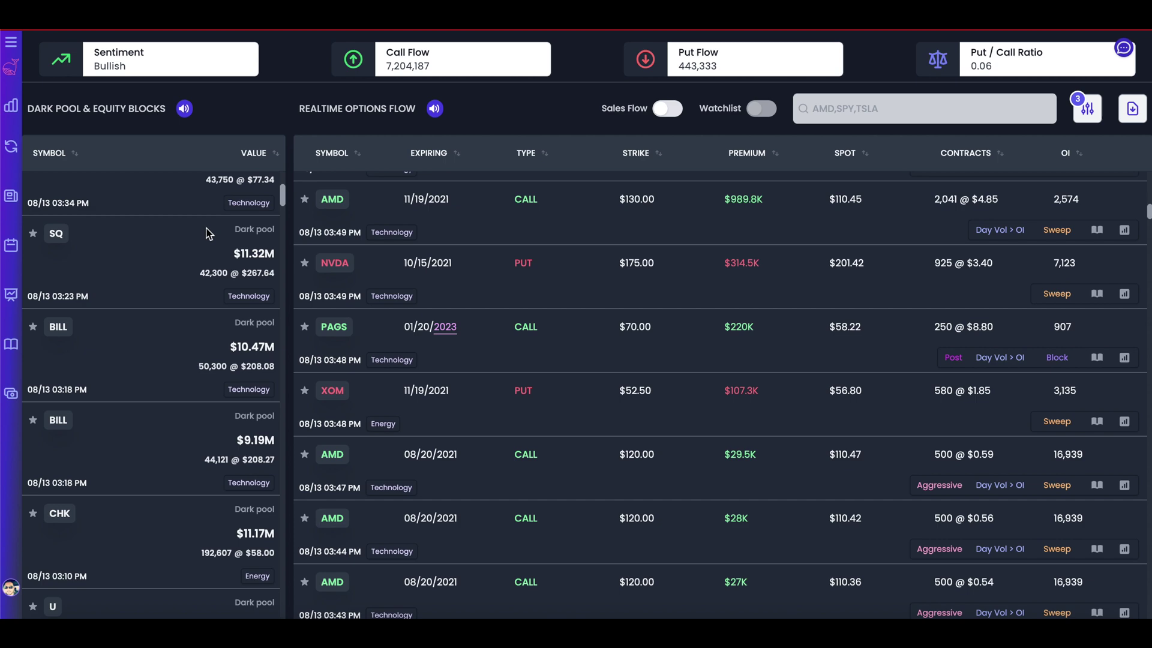
scroll(234, 206, up, 4)
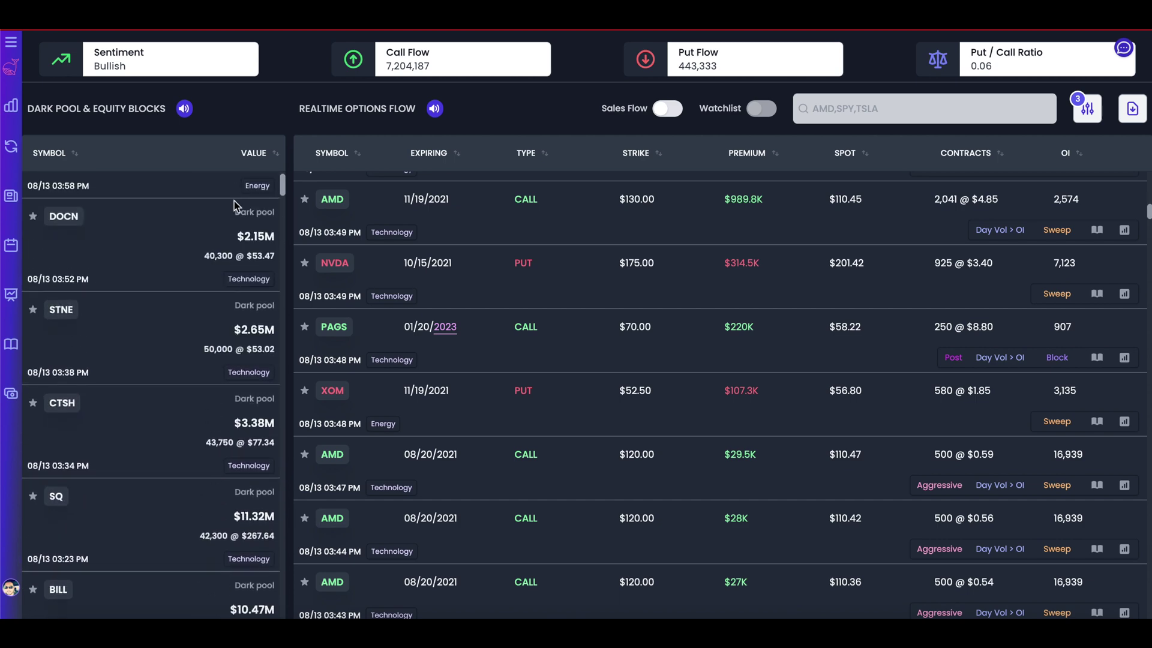
Try the Public Orders and Signature Prints block toggles in Advanced Filters.
click(1088, 108)
scroll(949, 391, down, 1)
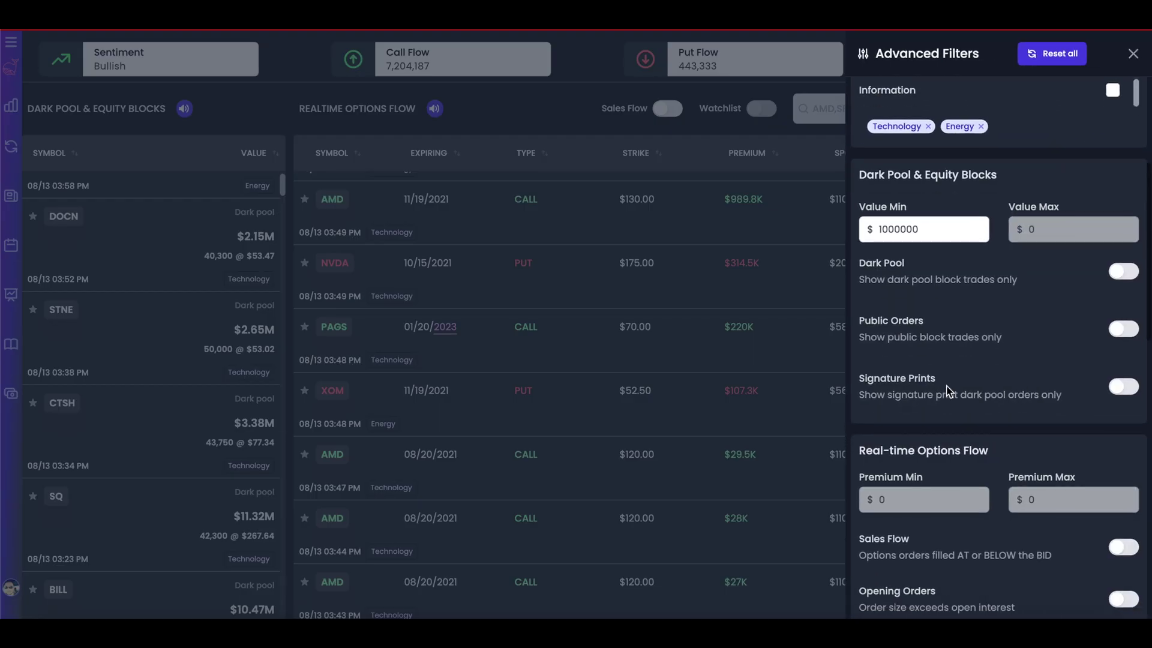
scroll(949, 390, up, 2)
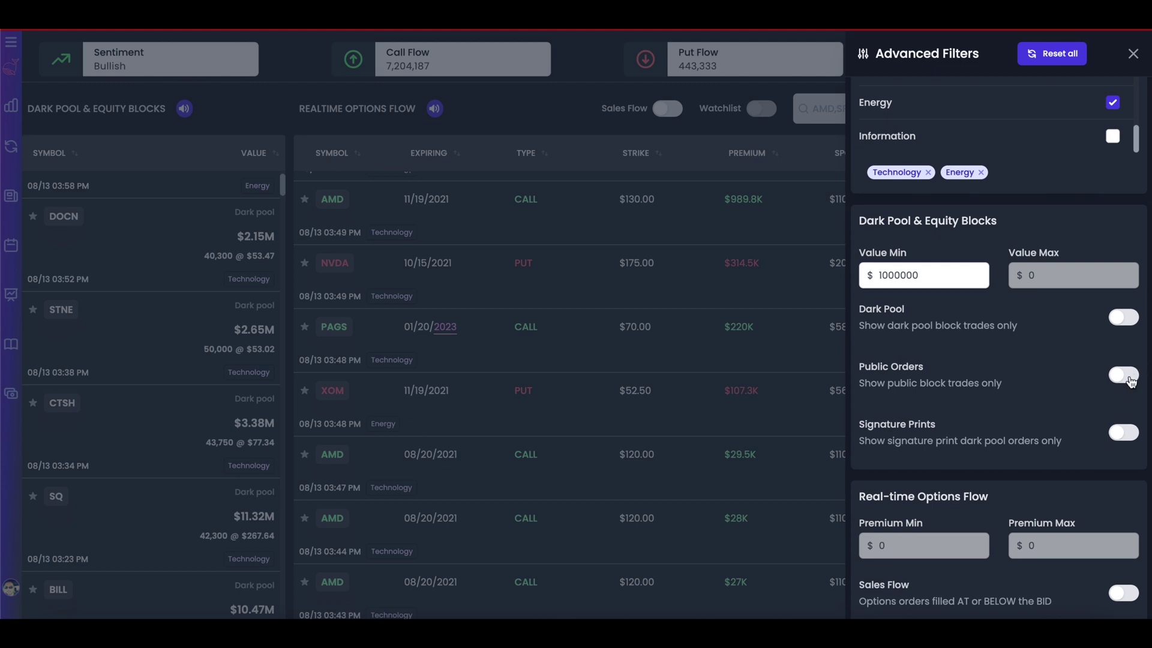
click(1131, 379)
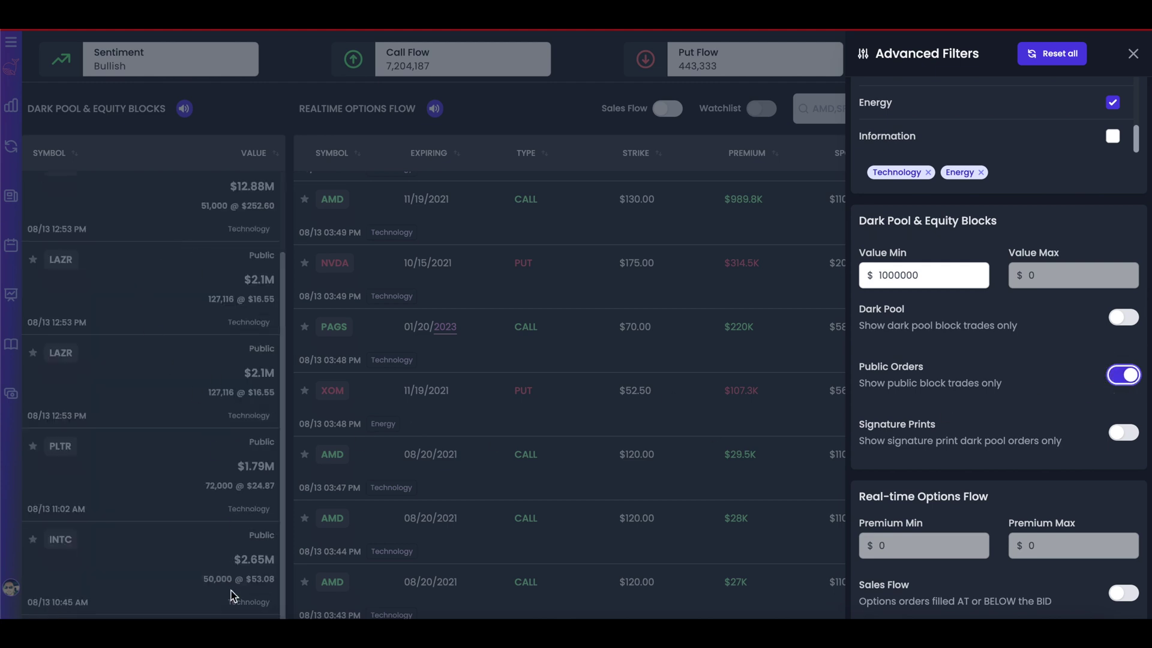
click(1126, 384)
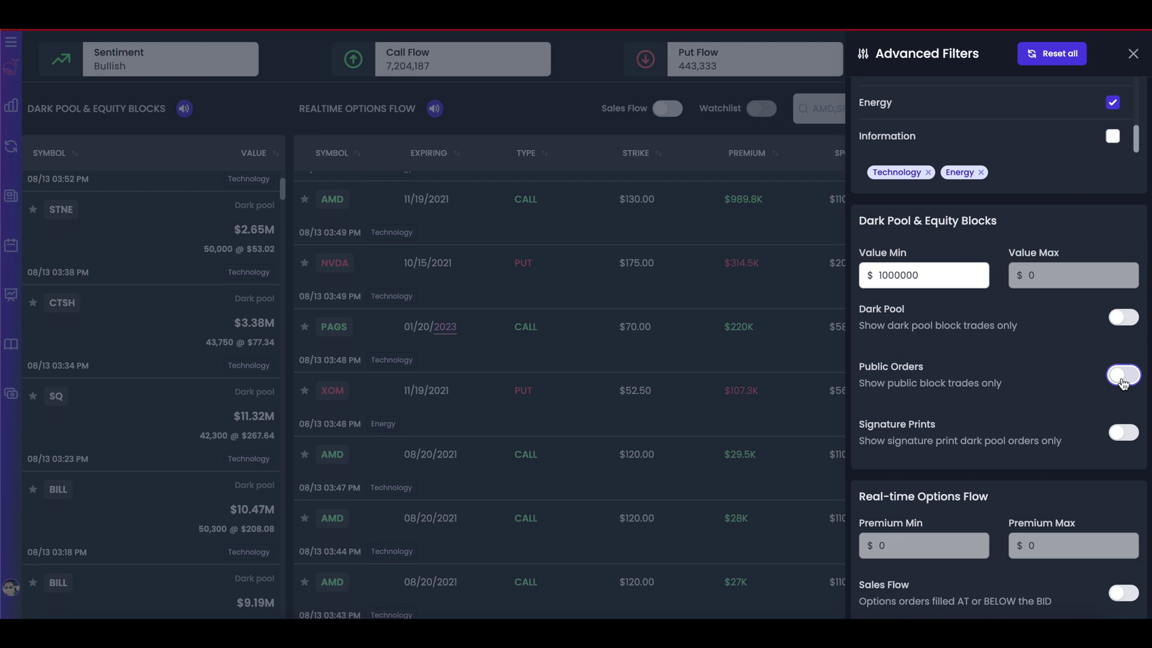
click(1126, 435)
click(1127, 435)
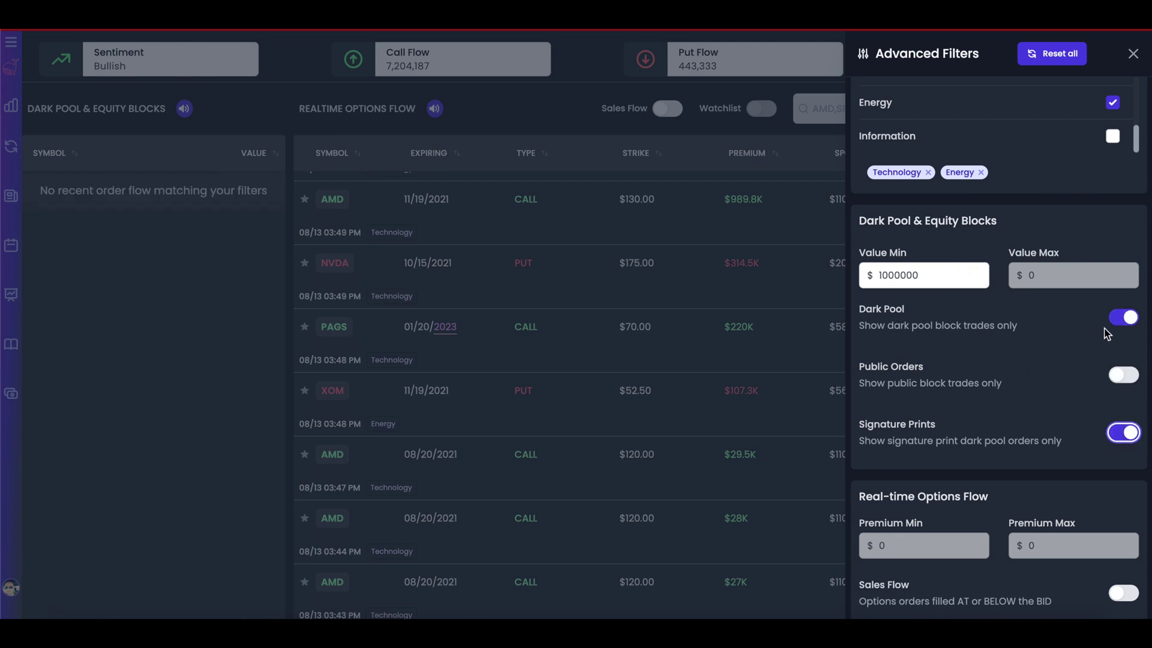
Remove the Technology and Energy sector chips and switch Signature Prints back off.
scroll(987, 125, up, 1)
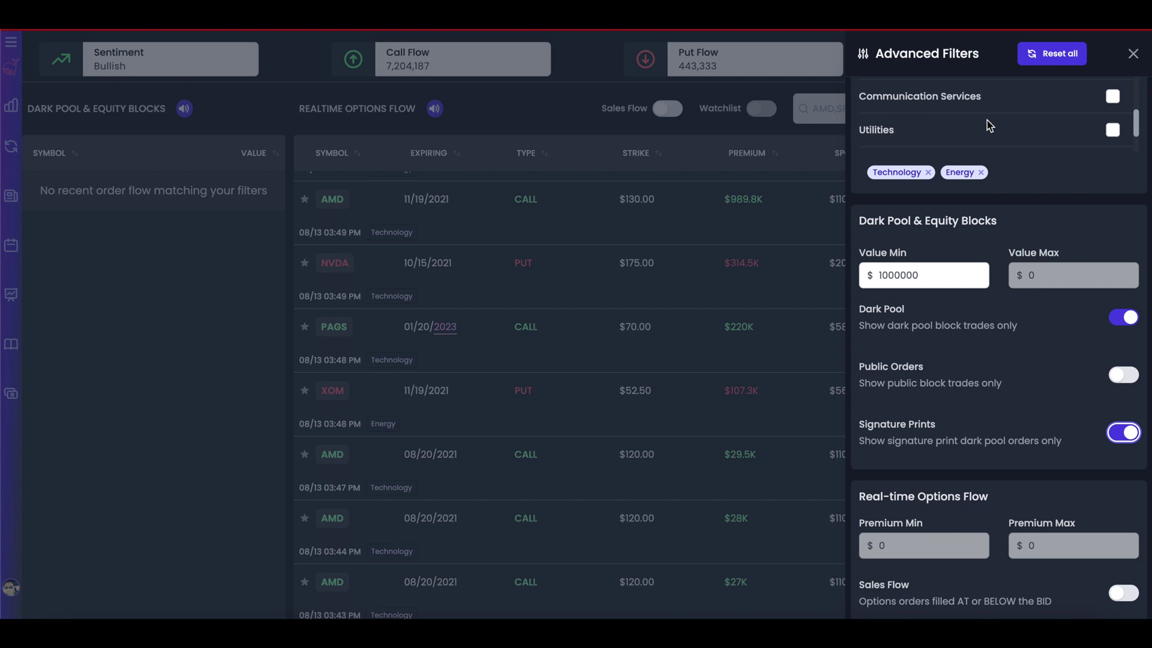
click(929, 174)
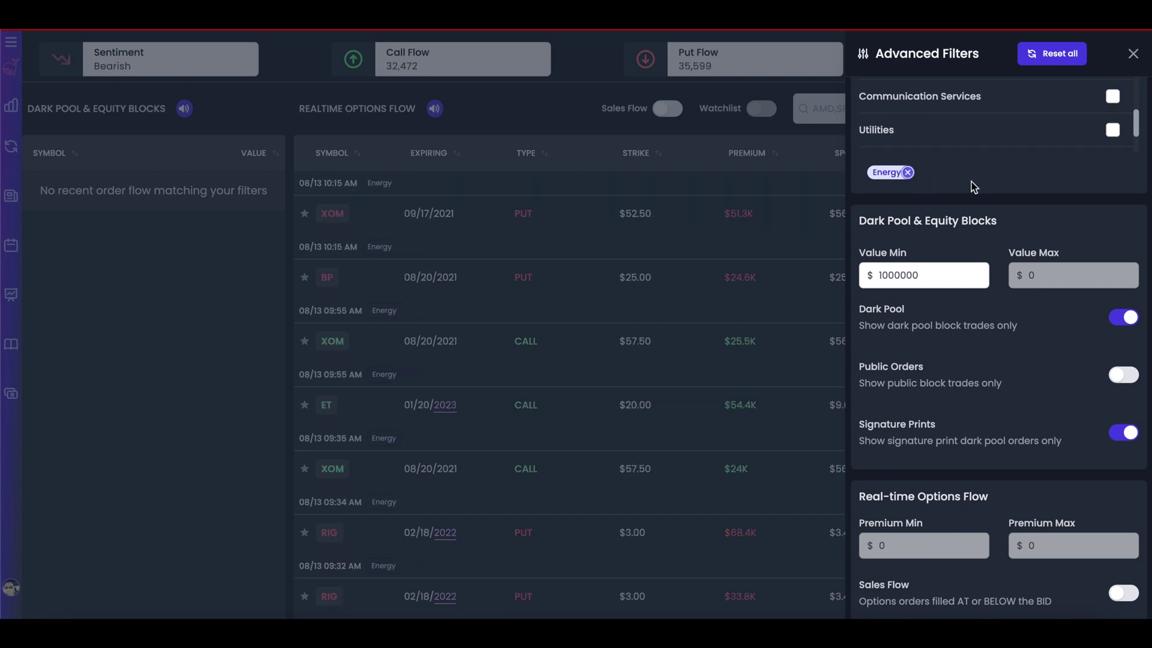
click(910, 174)
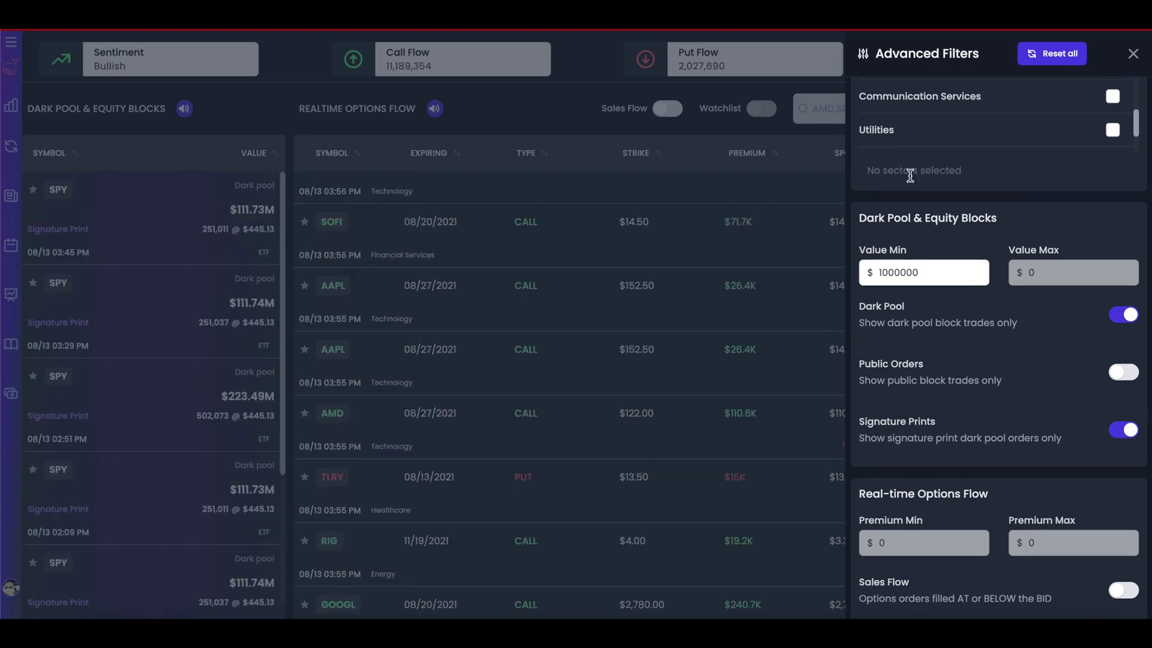
click(1128, 440)
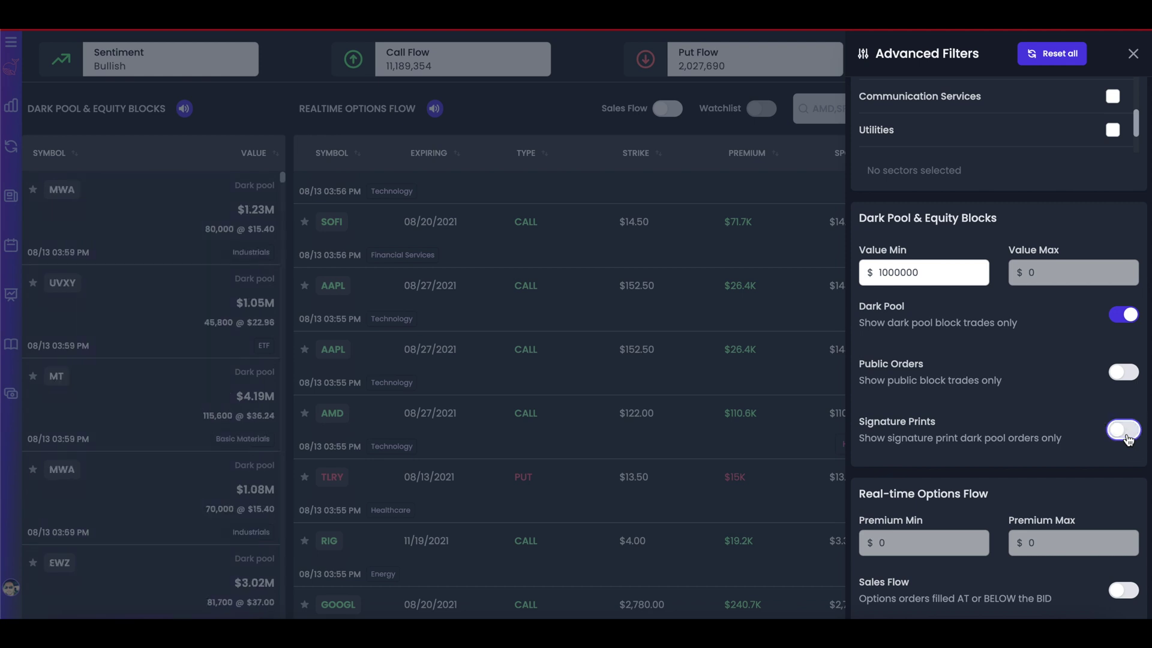
scroll(968, 298, down, 2)
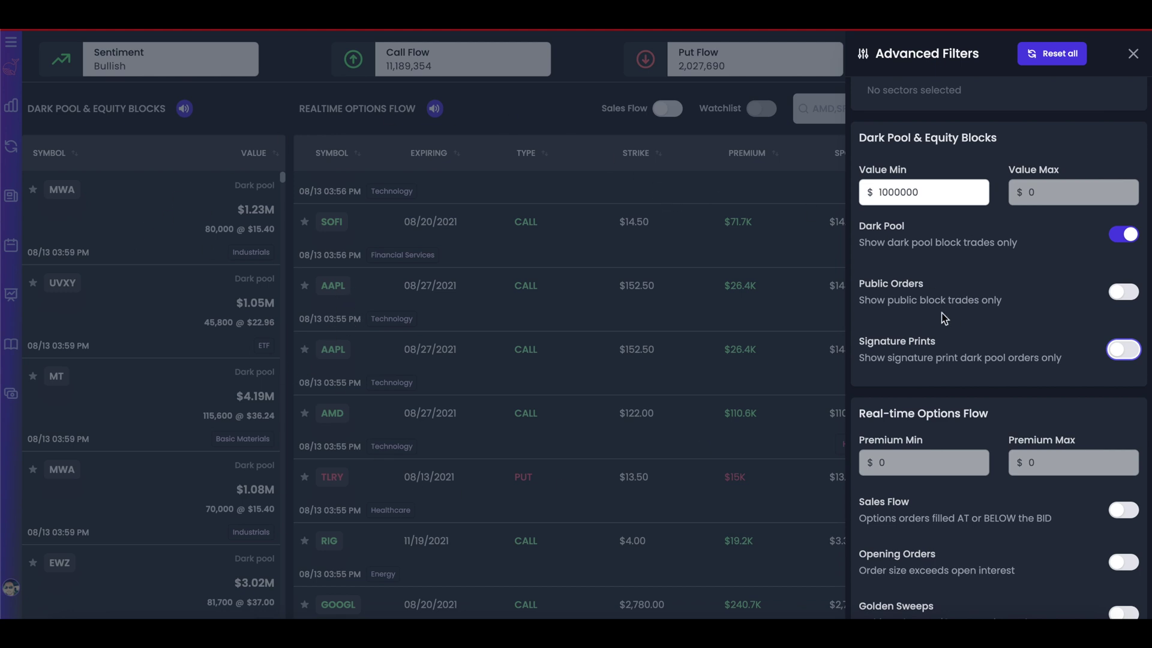
Replace the options Premium Min of 0 with 100000, leaving Premium Max at 0.
scroll(944, 319, down, 2)
scroll(944, 318, down, 1)
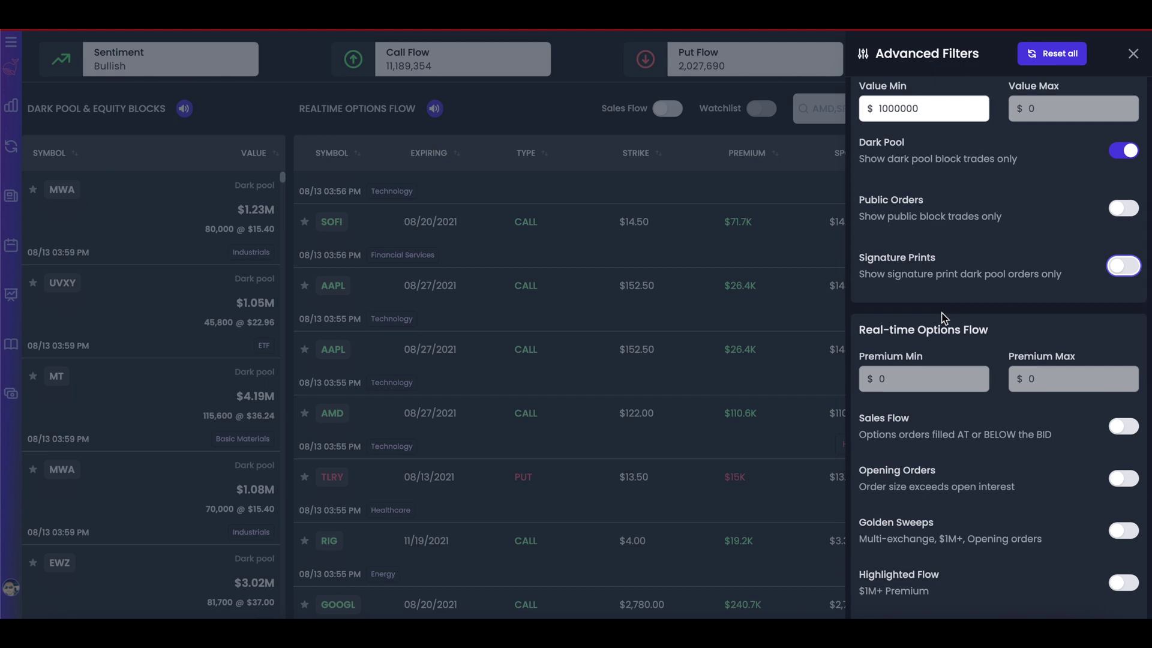
click(944, 380)
key(BackSpace)
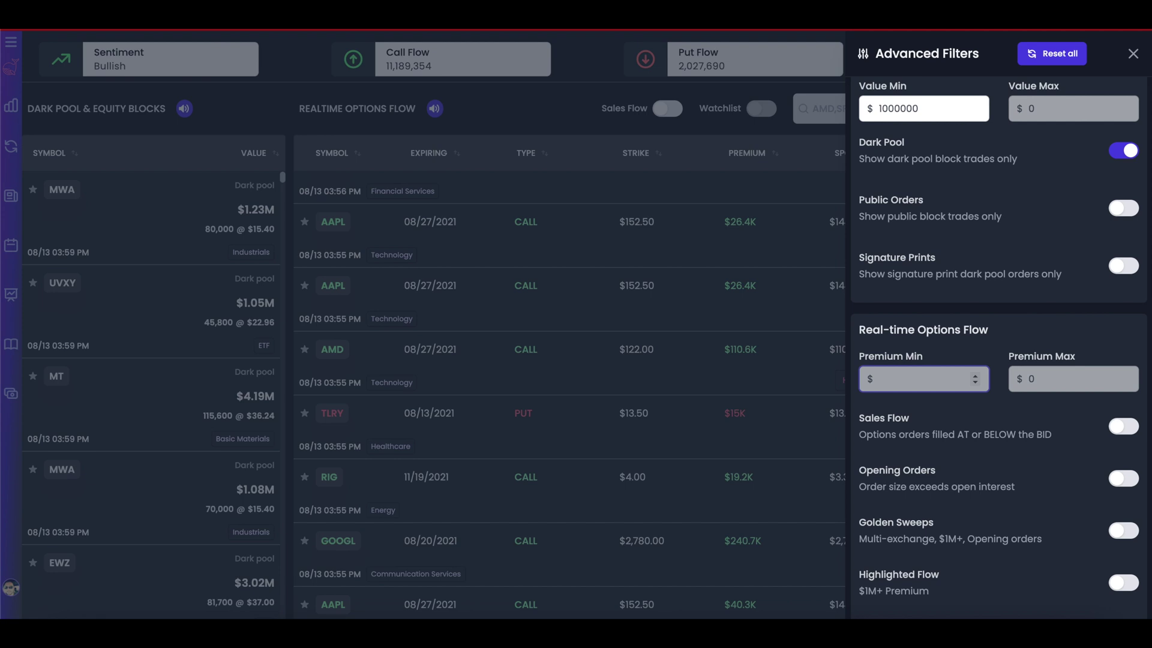
text(100000)
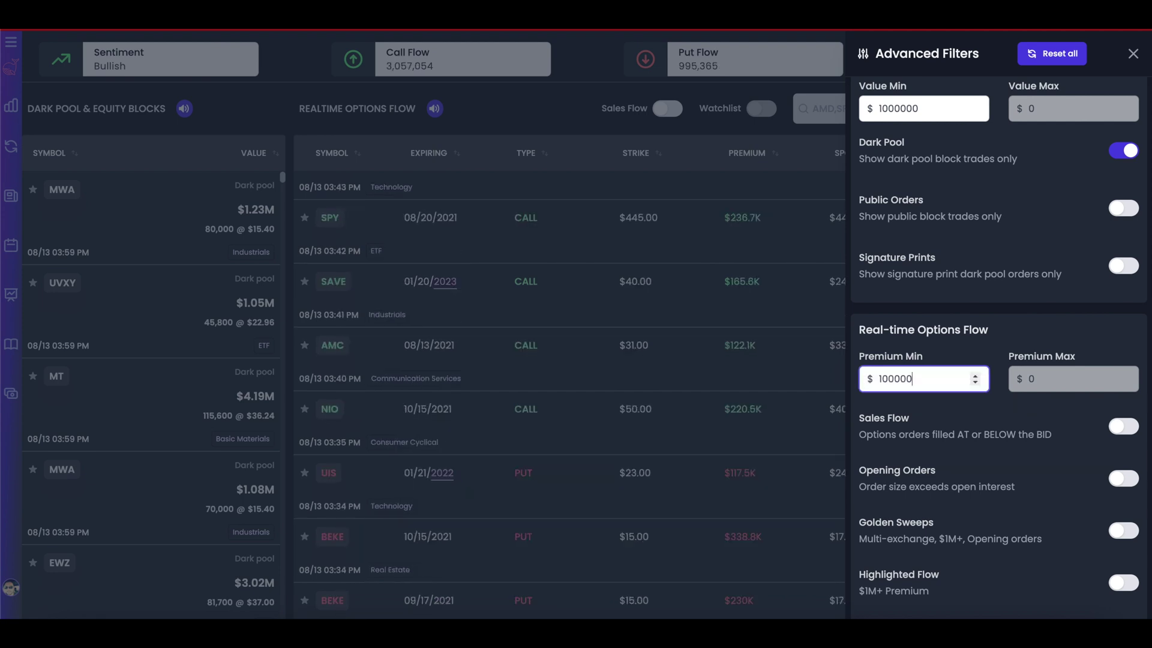
click(950, 346)
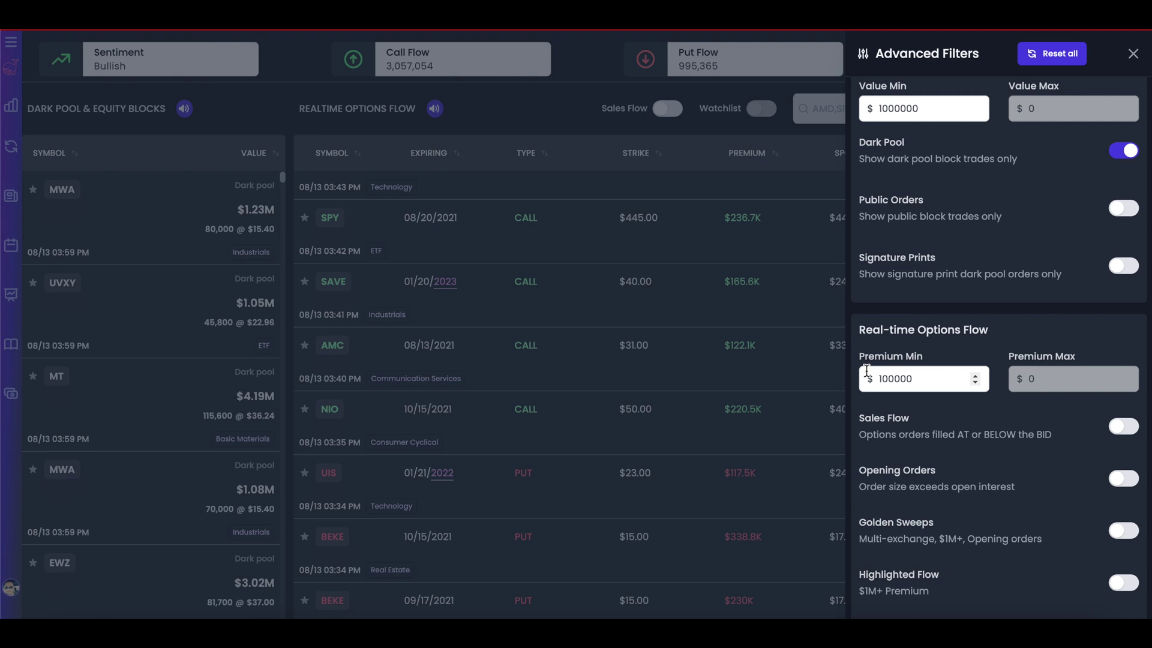
Turn on the Opening Orders filter and close Advanced Filters.
scroll(924, 465, down, 1)
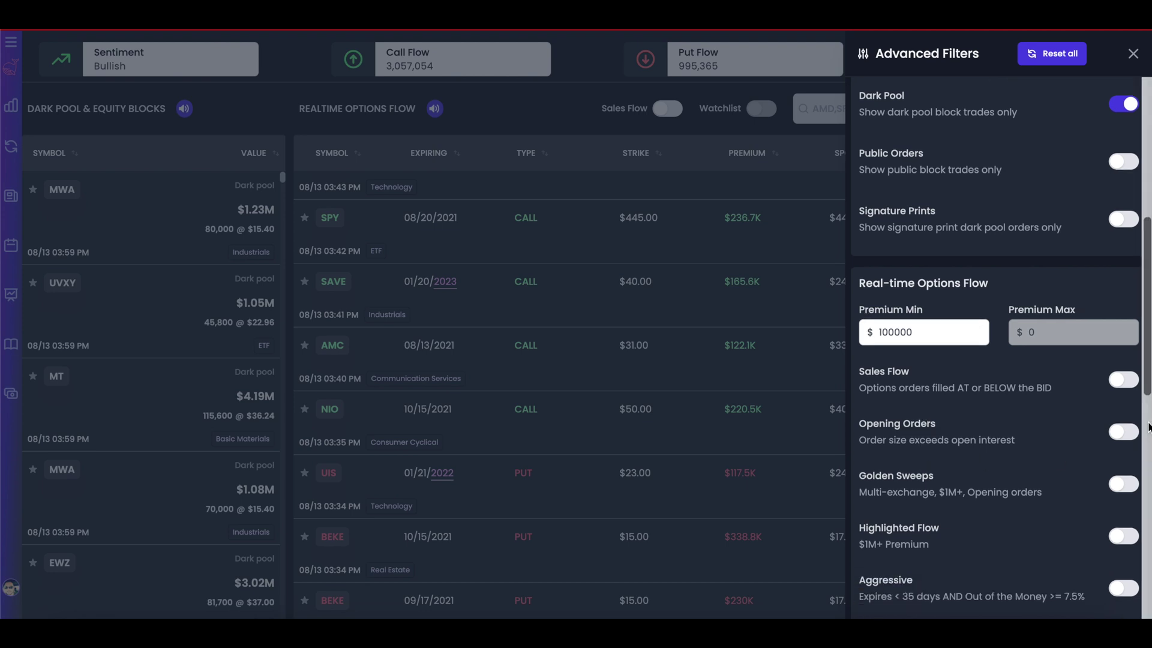
click(1125, 433)
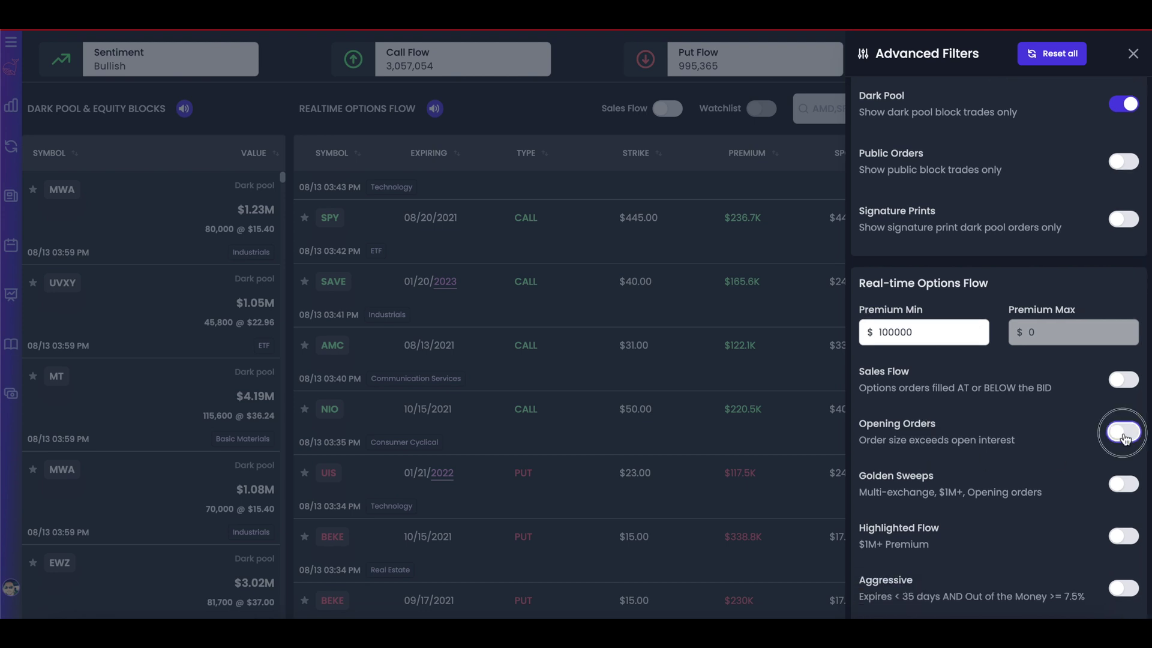
click(733, 478)
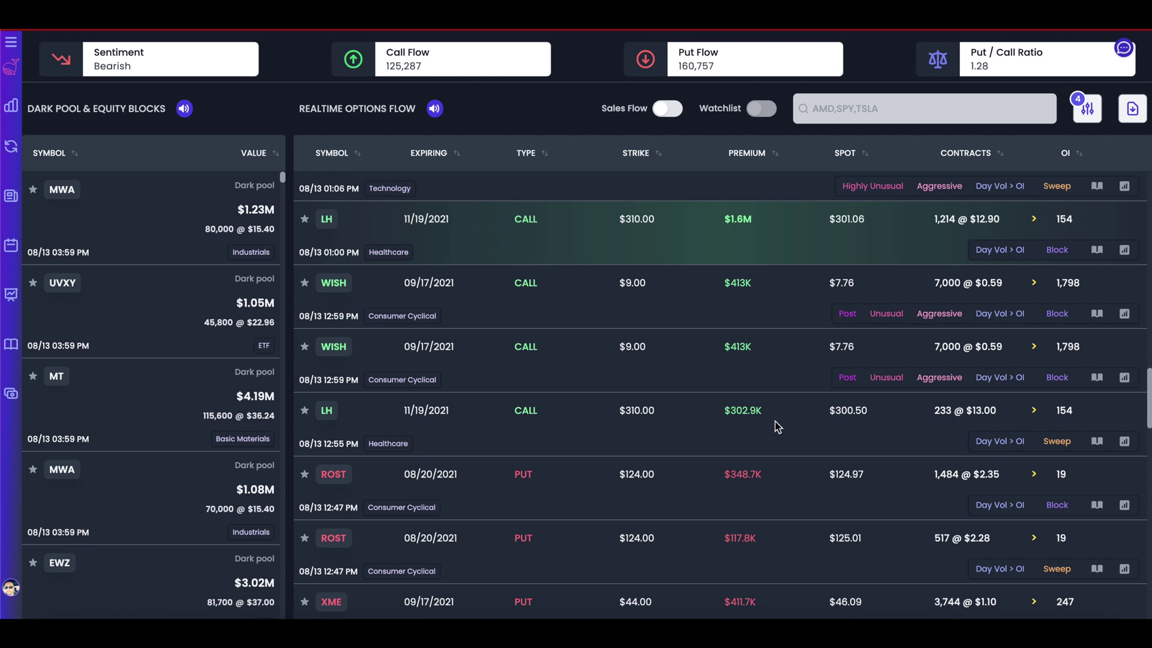
Highlight the LH call's 1,214 contracts and its open interest of 154 to compare them.
click(941, 219)
drag(941, 219, 957, 219)
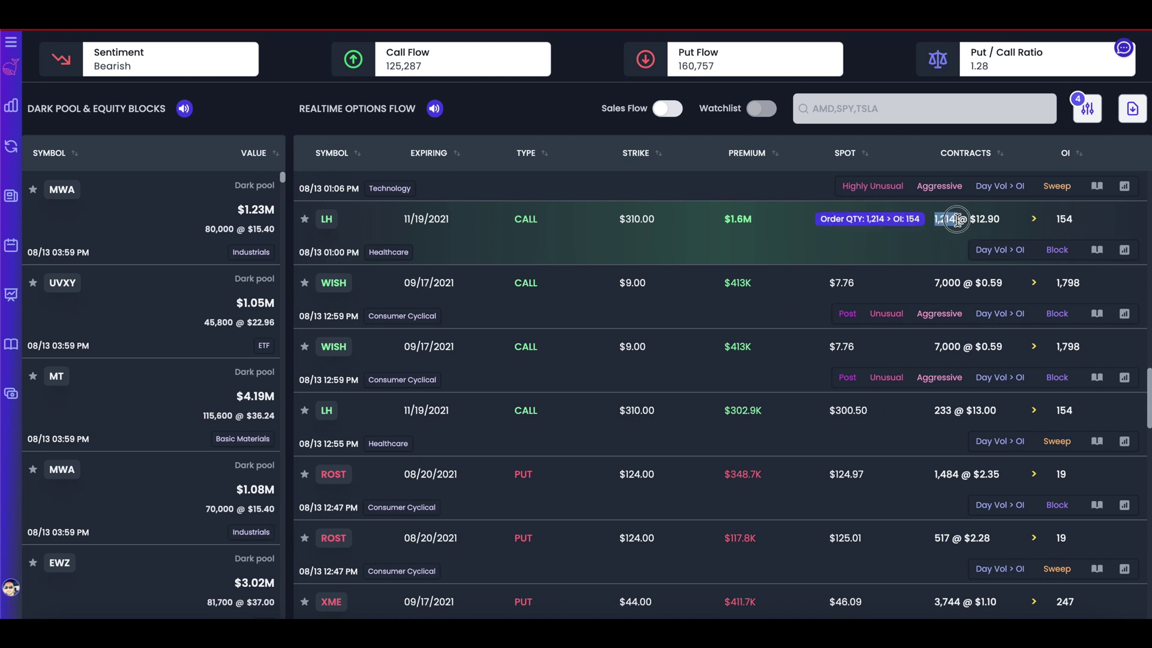
click(957, 219)
click(1053, 220)
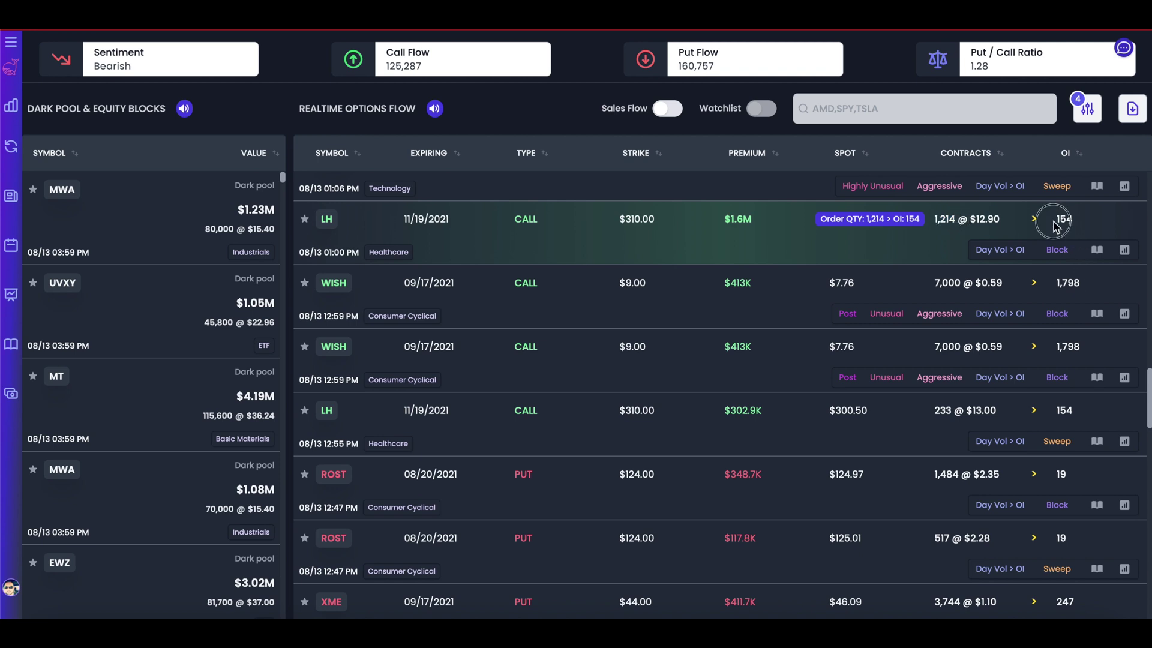
drag(1055, 221, 1077, 222)
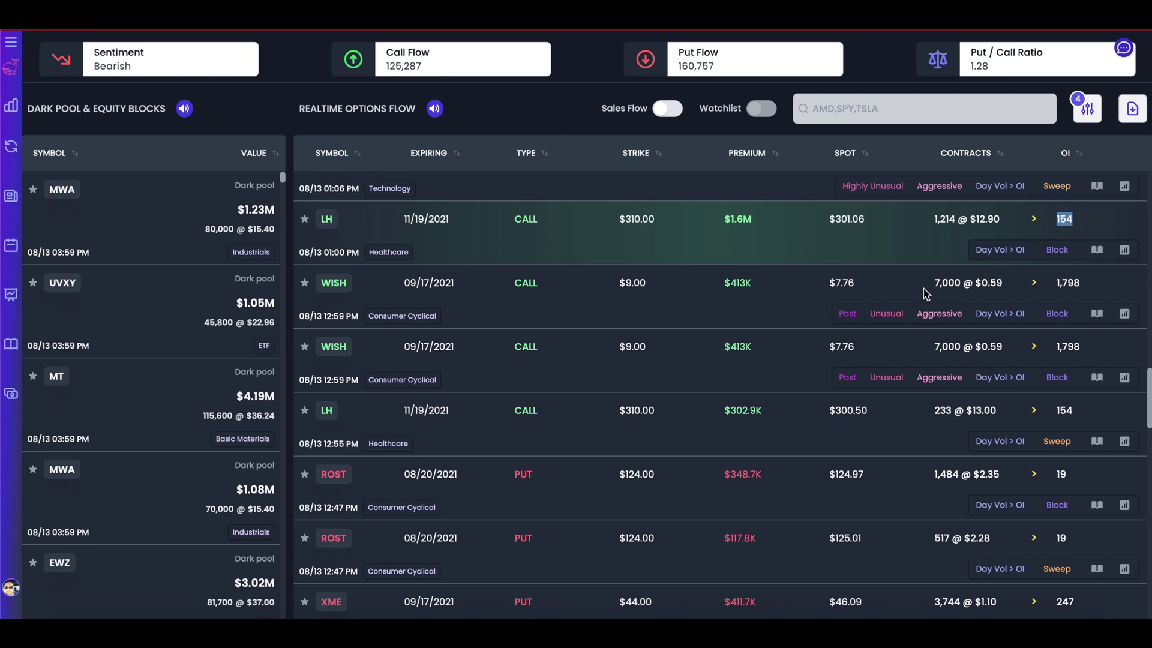
scroll(925, 294, up, 1)
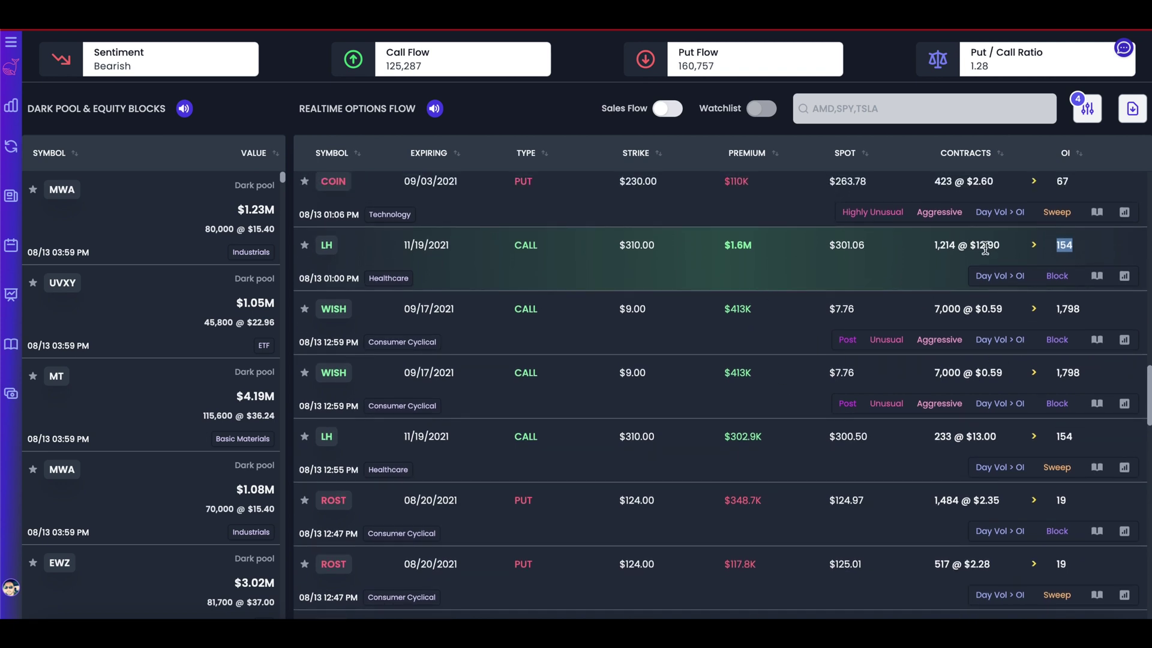
click(1028, 246)
double_click(936, 243)
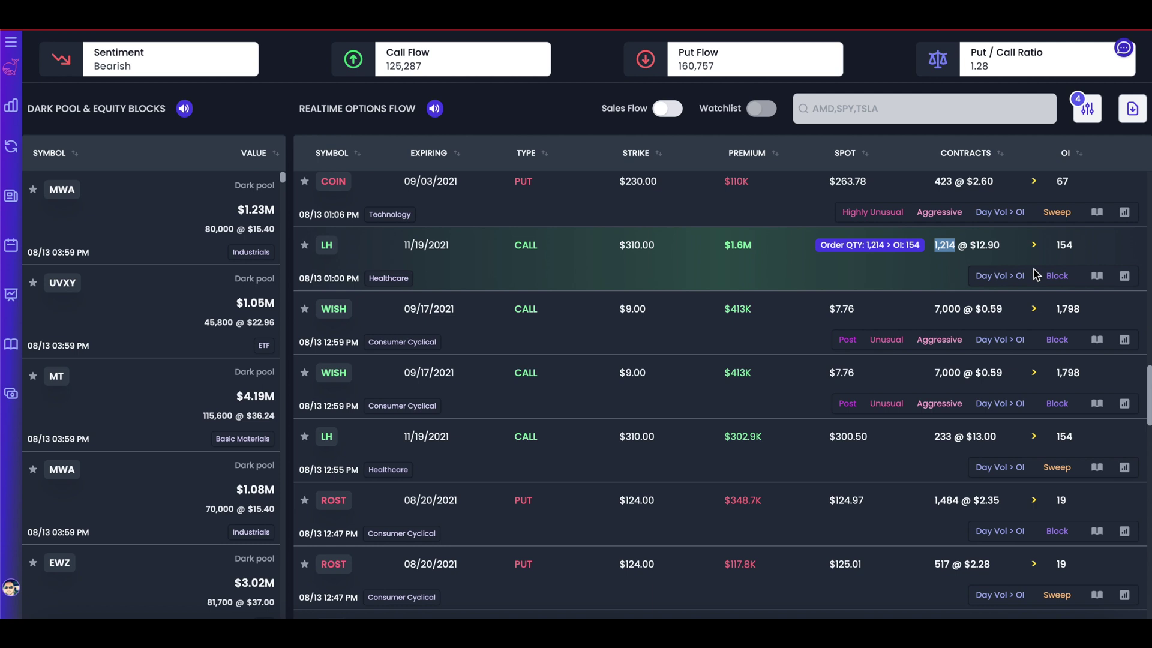
click(1018, 251)
click(1087, 109)
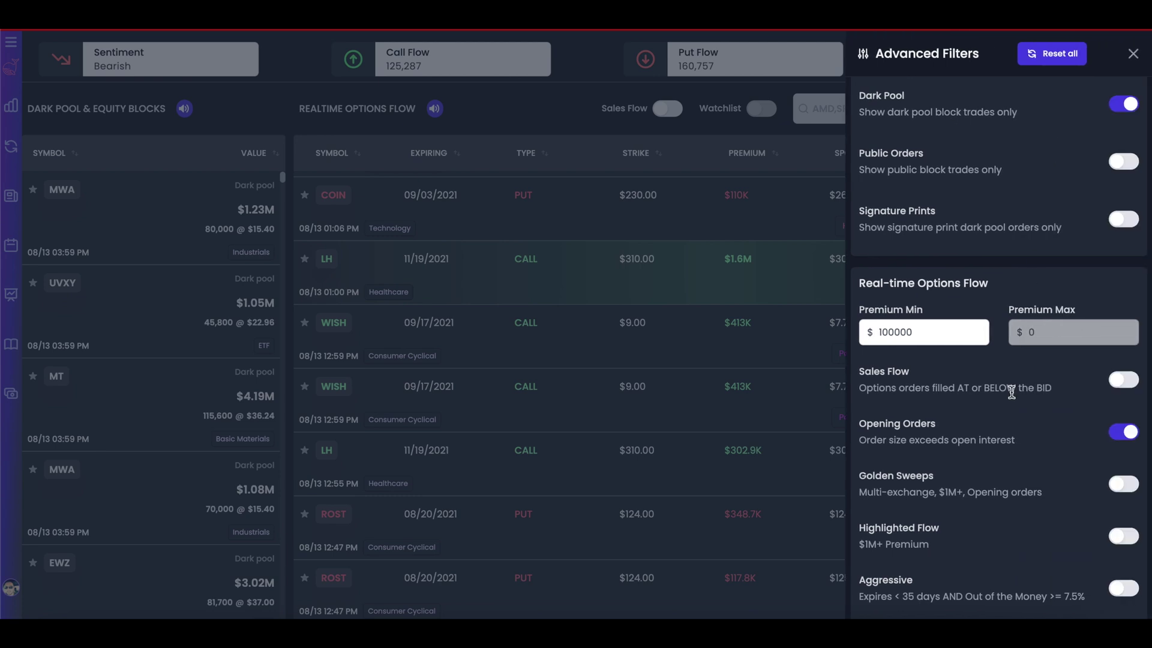
Switch Opening Orders off and Golden Sweeps on, leaving the single SNAP $75 call, then close the filters.
scroll(1100, 497, down, 1)
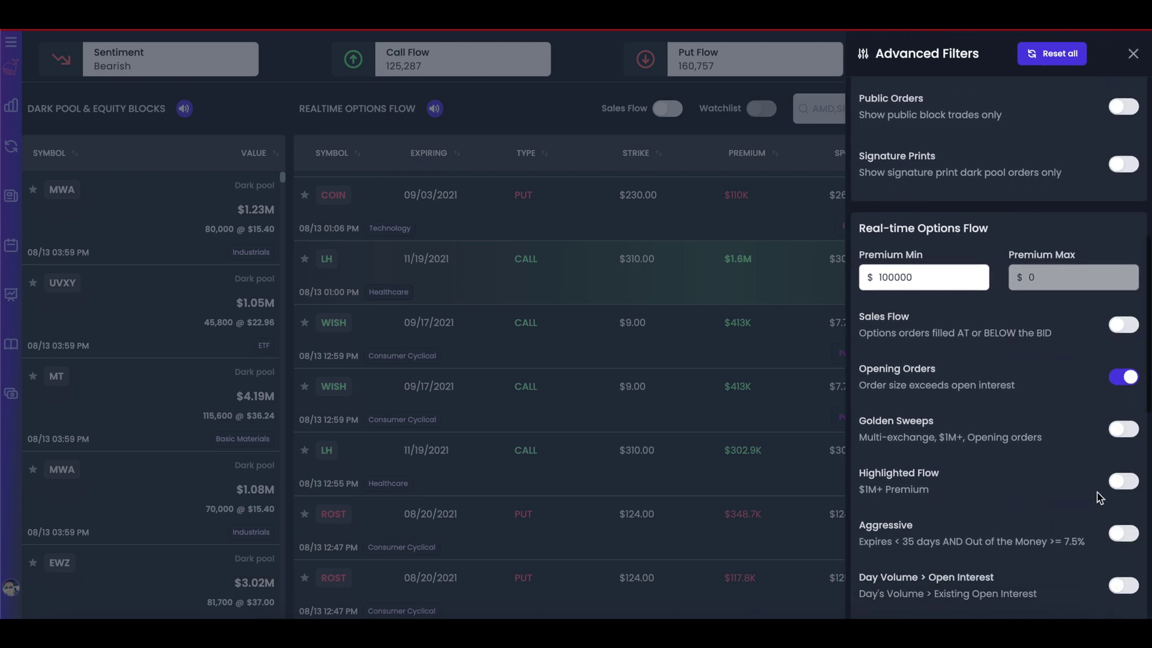
click(1132, 370)
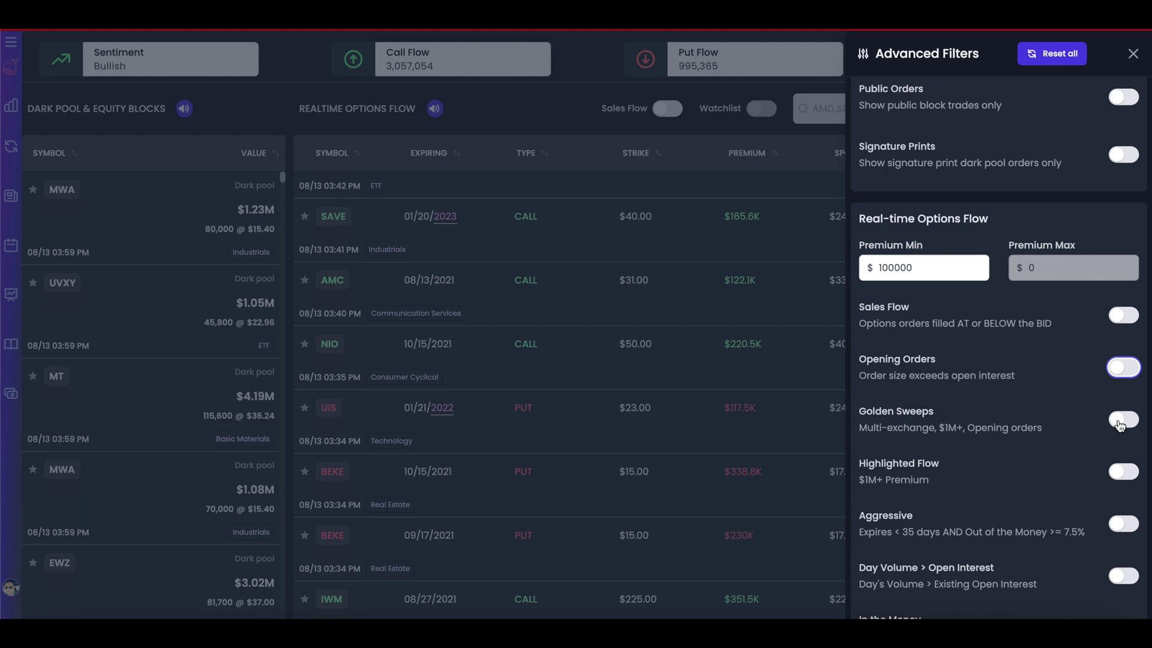
click(1120, 423)
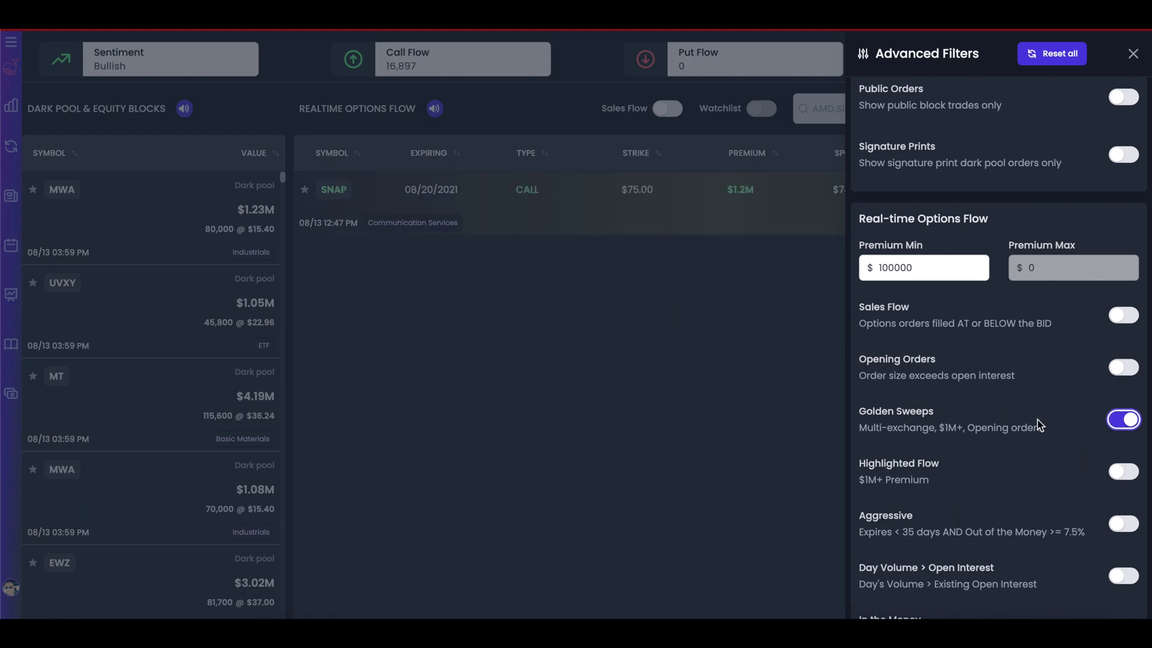
scroll(1038, 420, up, 6)
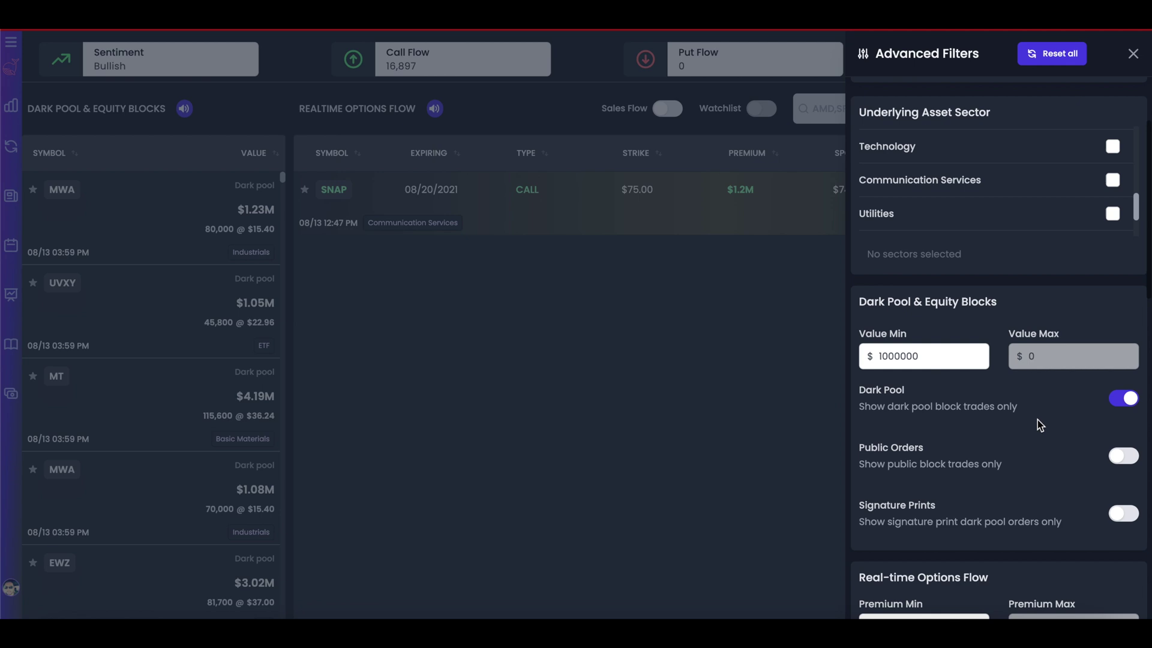
scroll(1038, 420, up, 2)
scroll(1038, 419, down, 9)
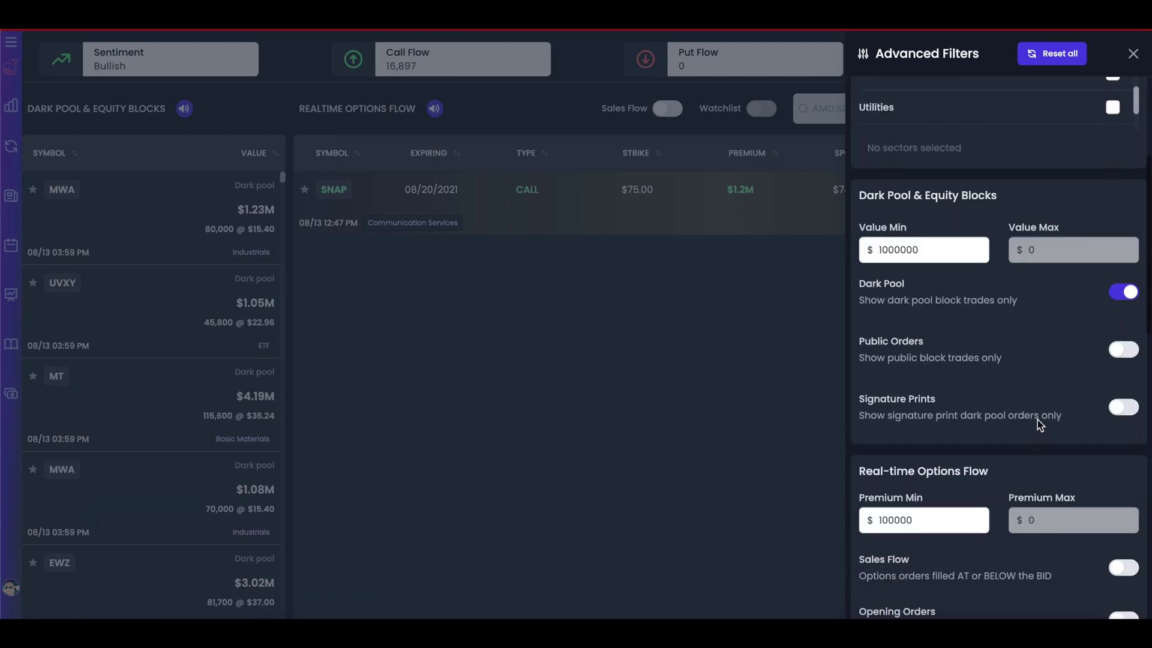
scroll(1038, 420, down, 1)
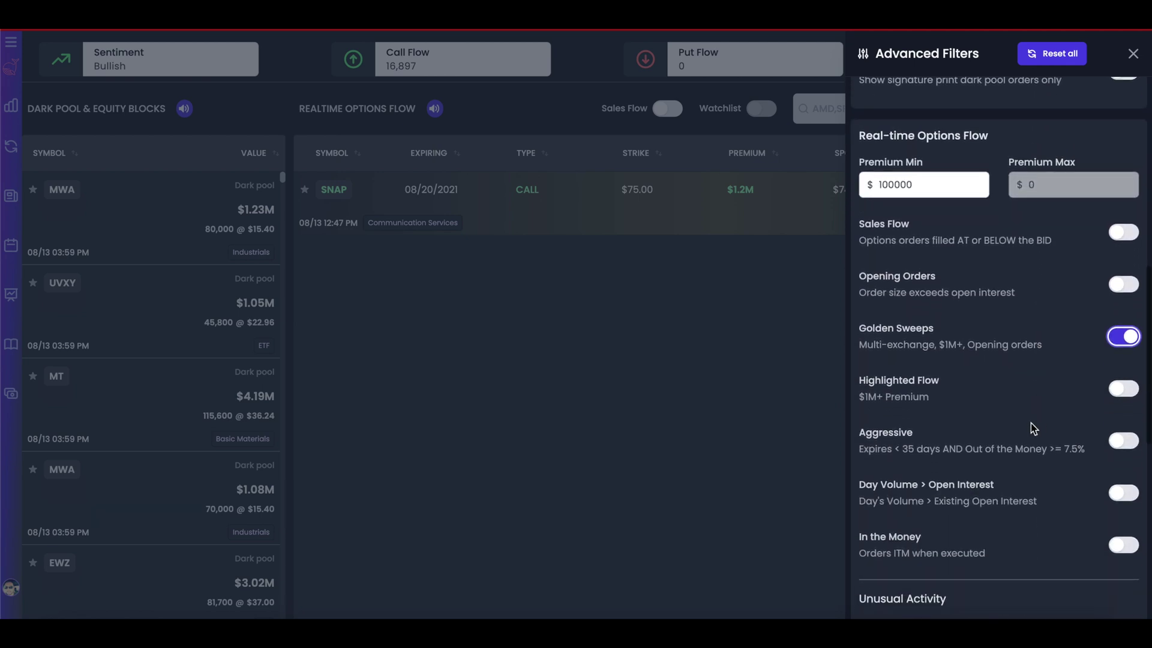
click(578, 243)
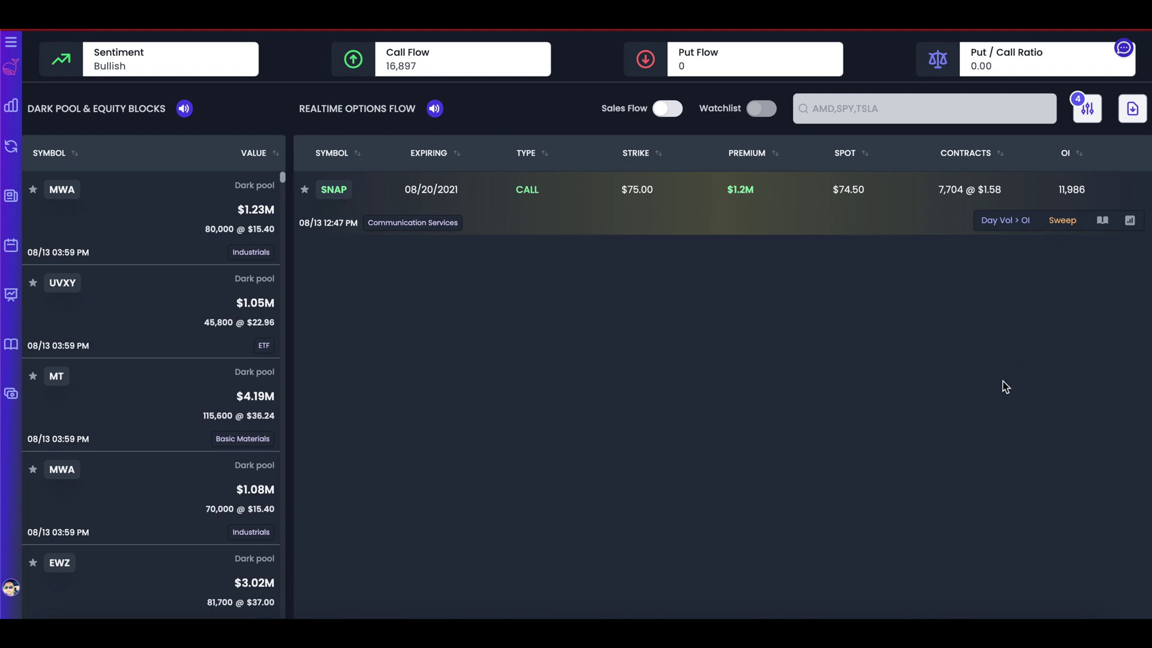
Turn Highlighted Flow on and Golden Sweeps off, listing $1M+ orders like SBUX, SPY, ALC and GOOG.
click(1084, 110)
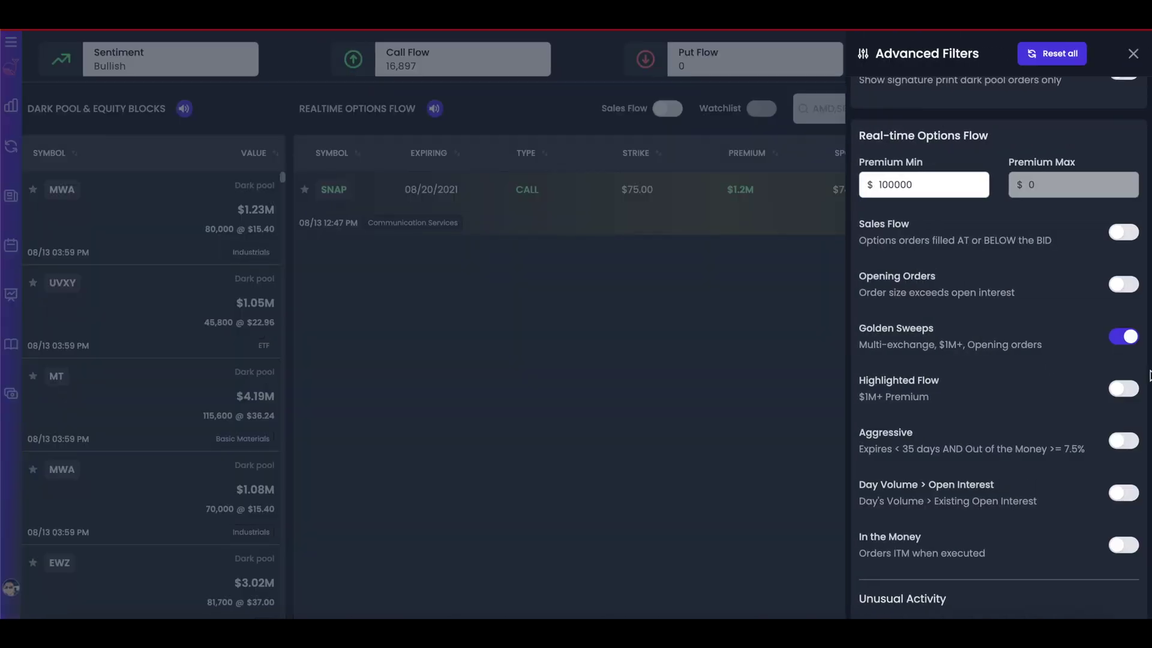
click(1125, 397)
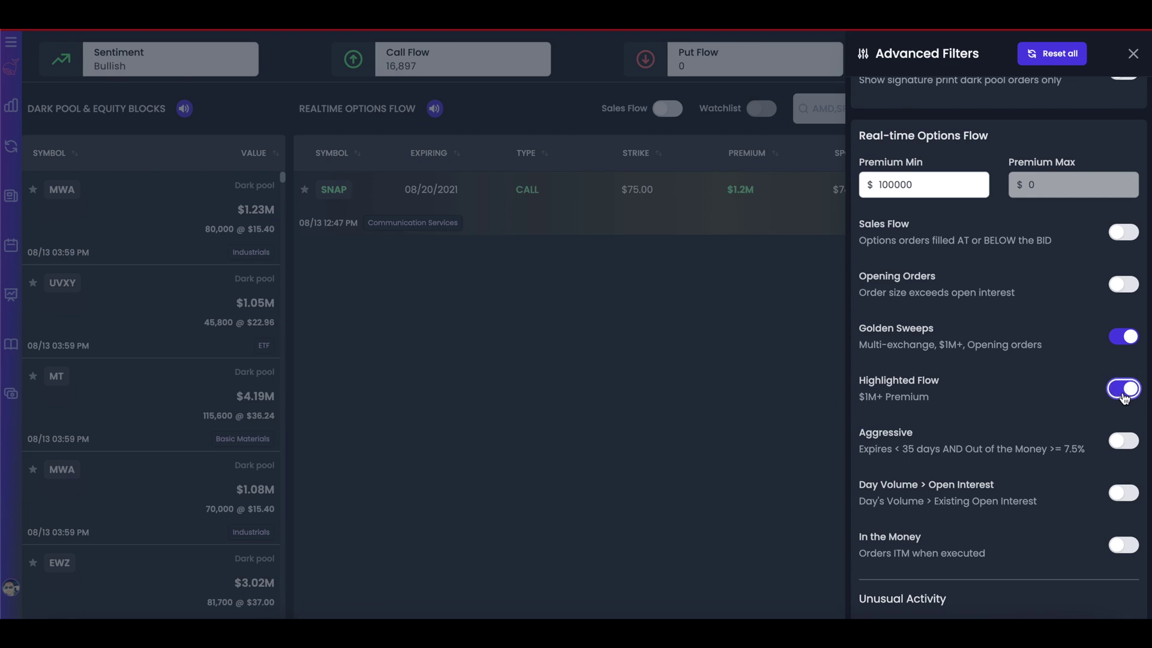
click(1129, 339)
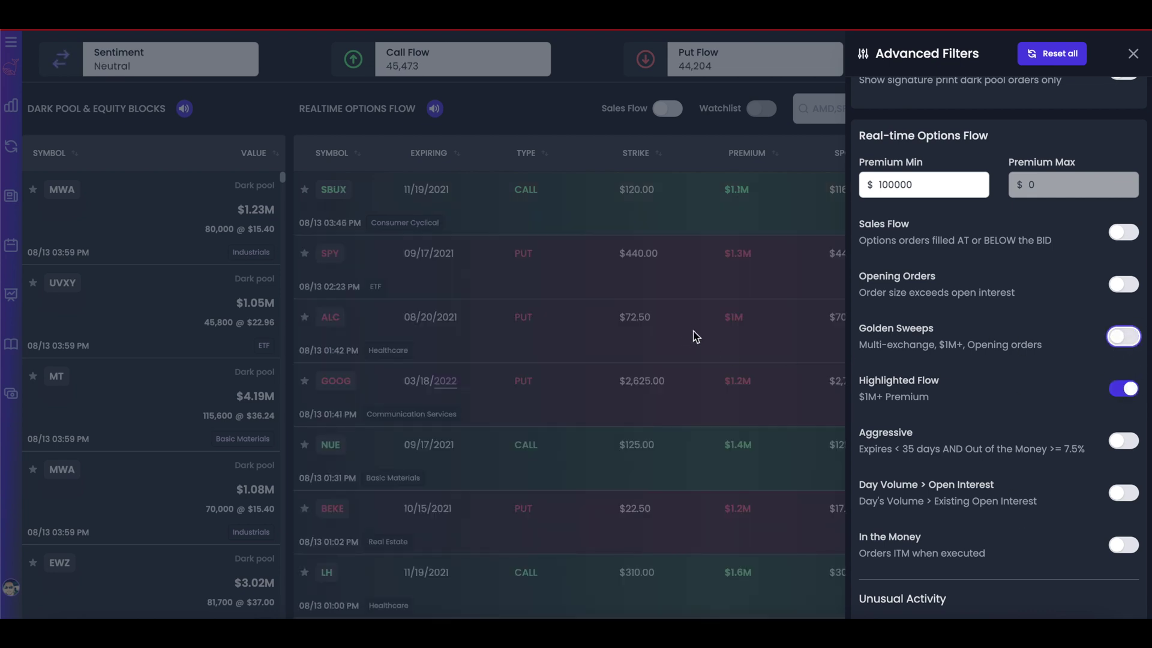
click(691, 333)
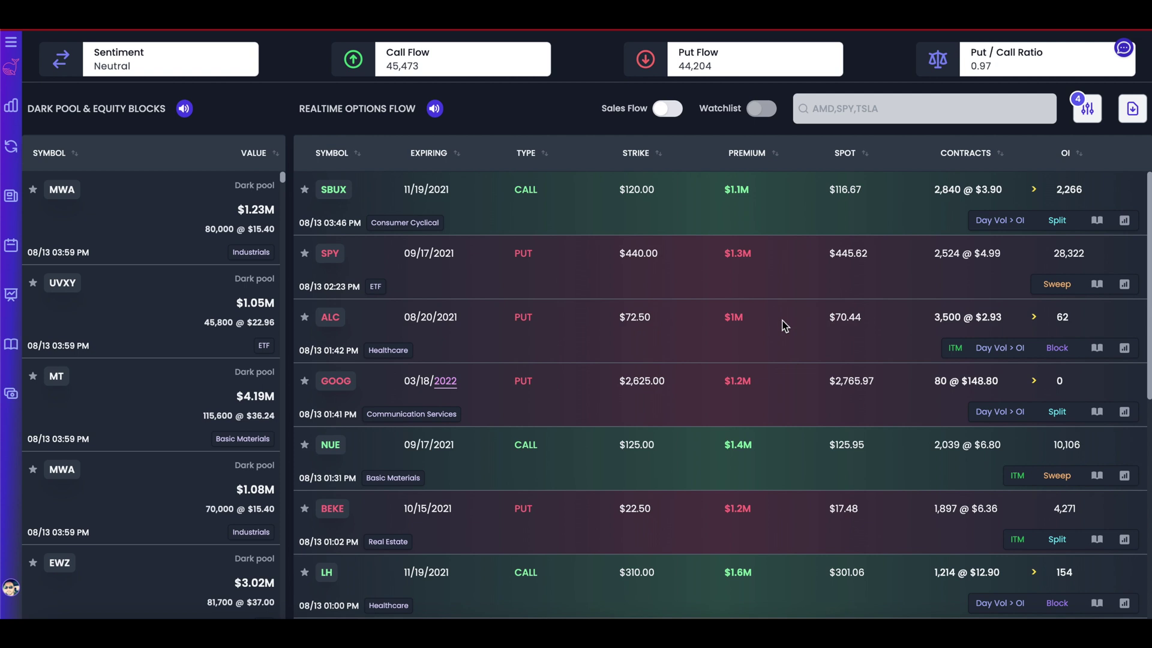
scroll(783, 326, down, 3)
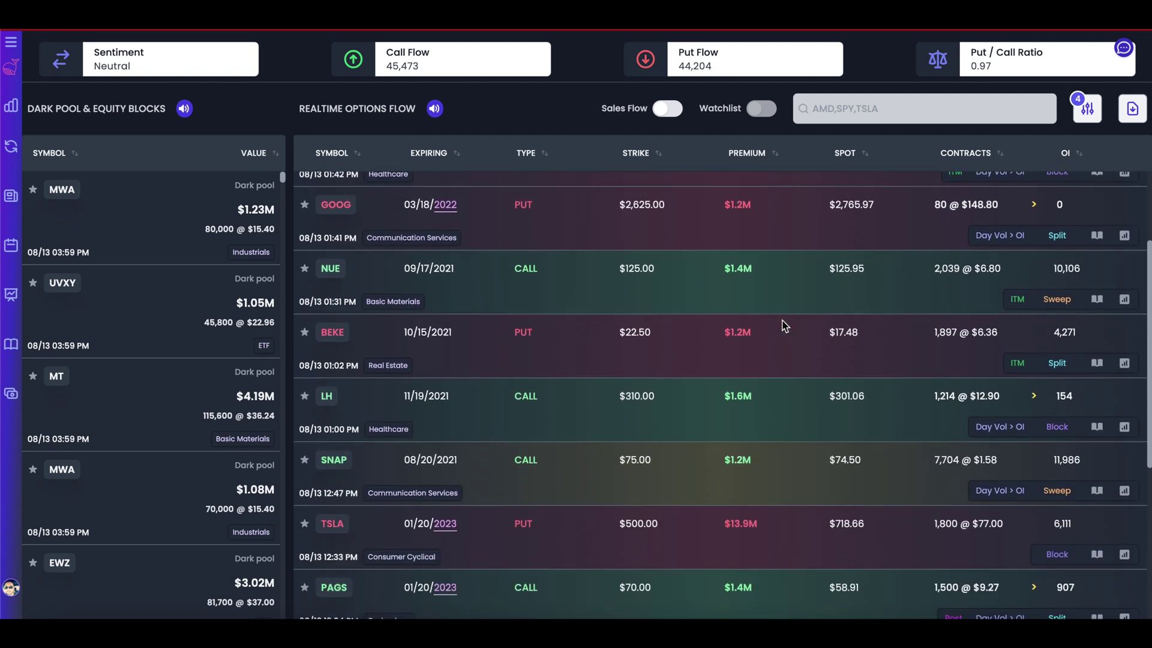
scroll(783, 326, down, 3)
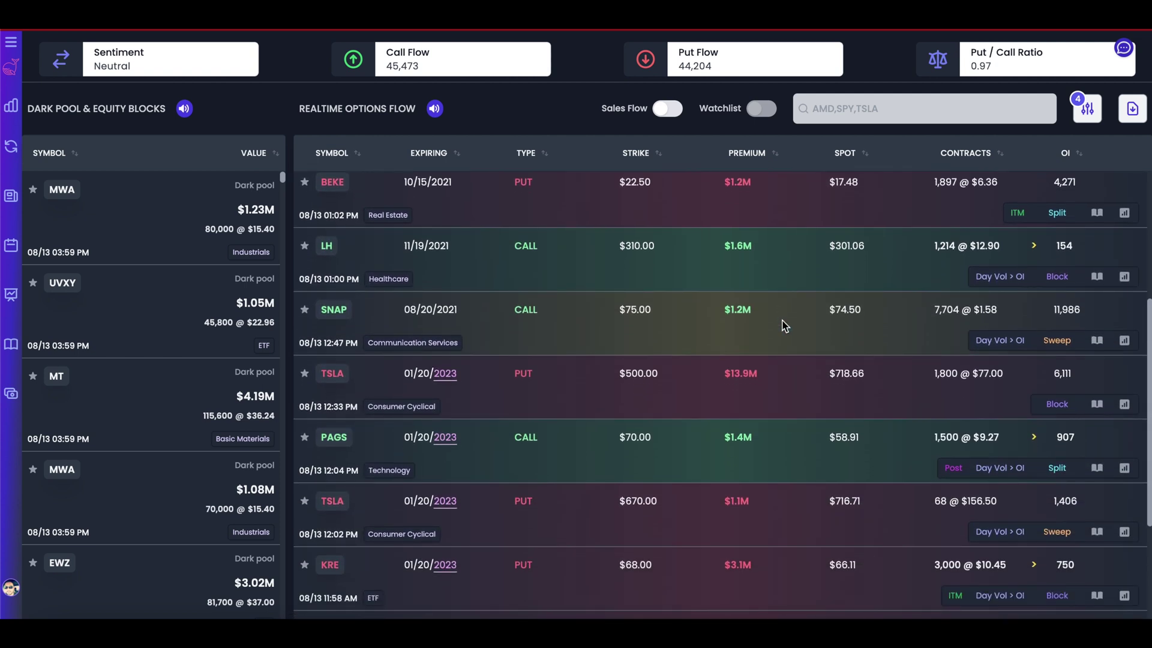
scroll(784, 326, down, 5)
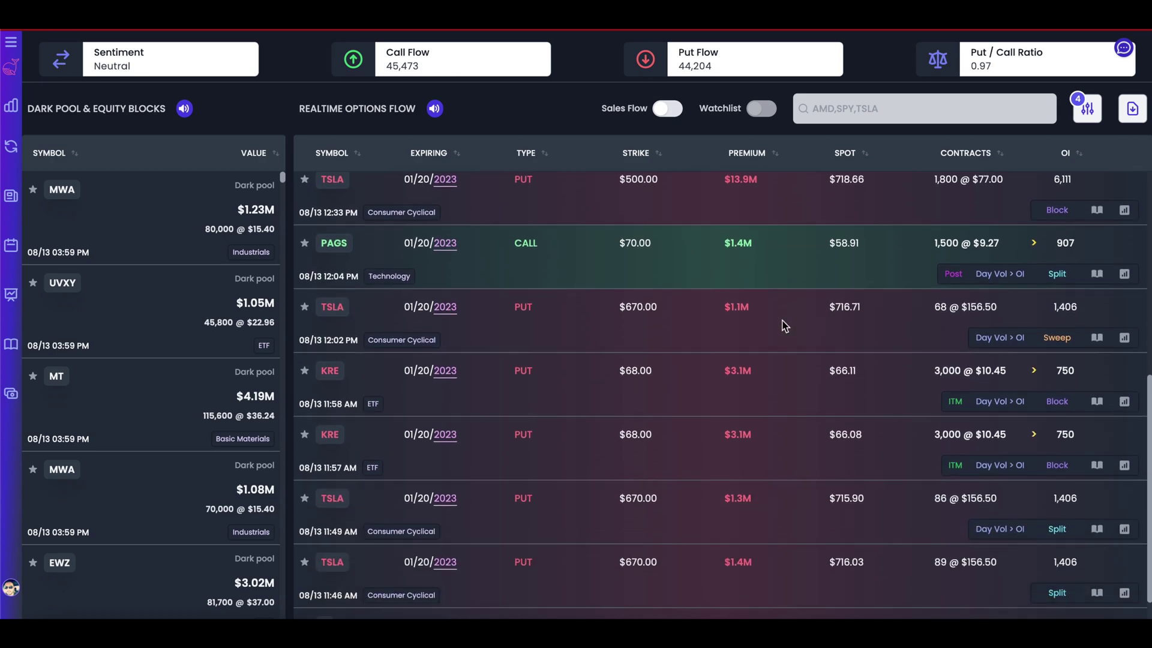
scroll(783, 326, up, 10)
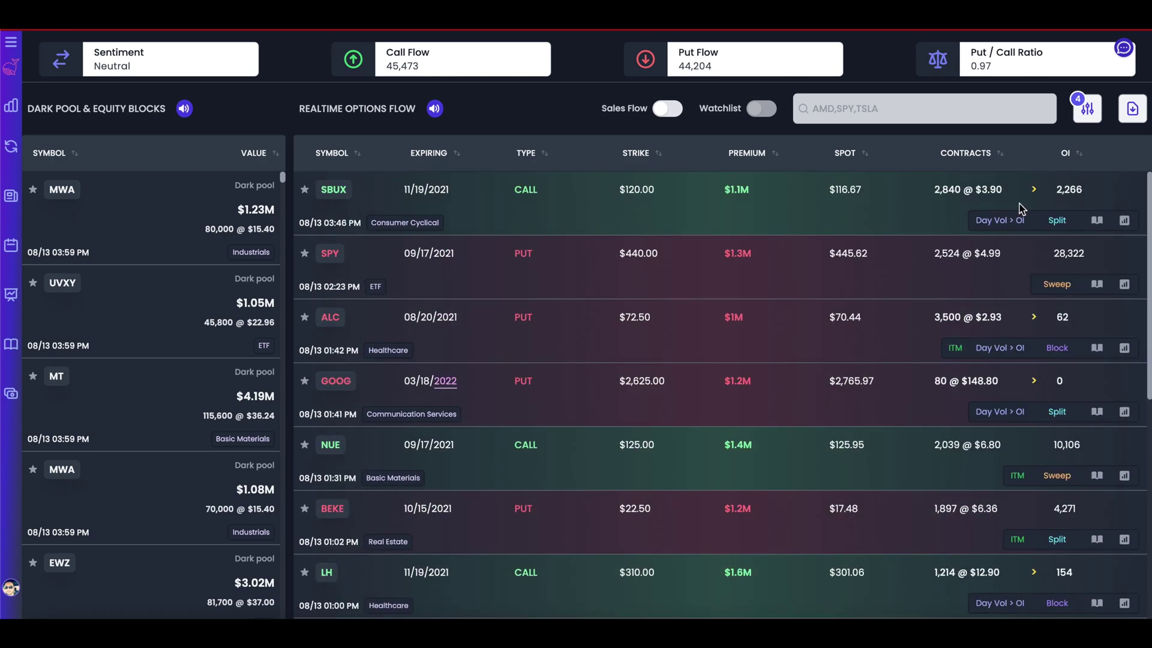
click(1088, 109)
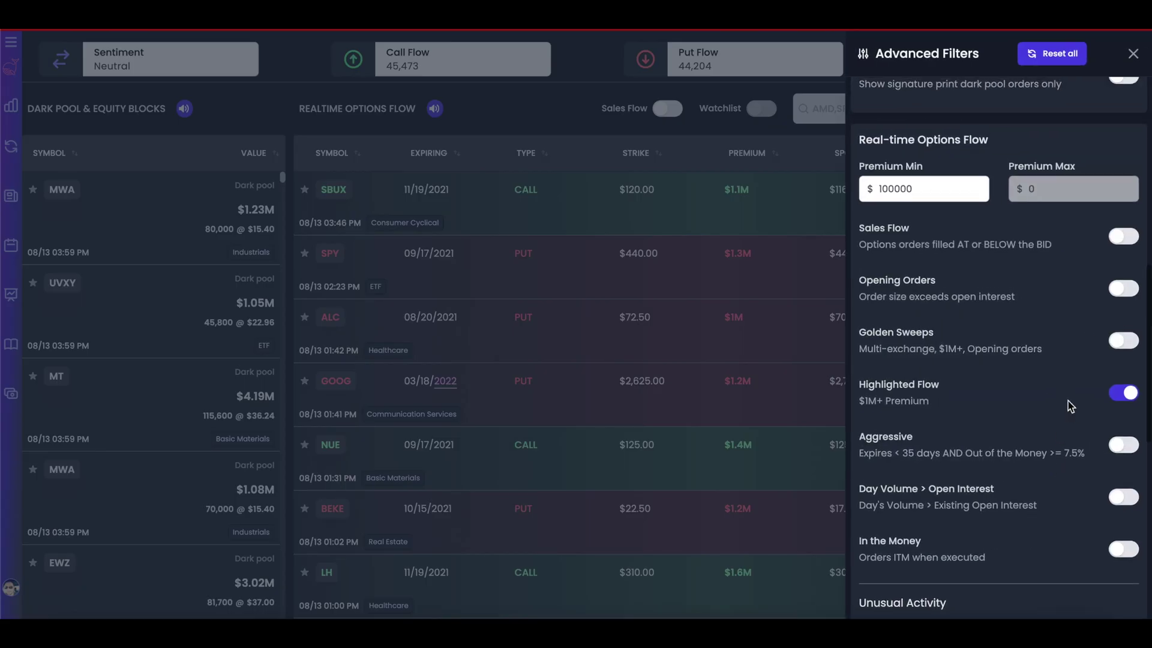
Turn on Aggressive and Opening Orders, turn off Highlighted Flow, and close the filters.
scroll(1068, 401, up, 3)
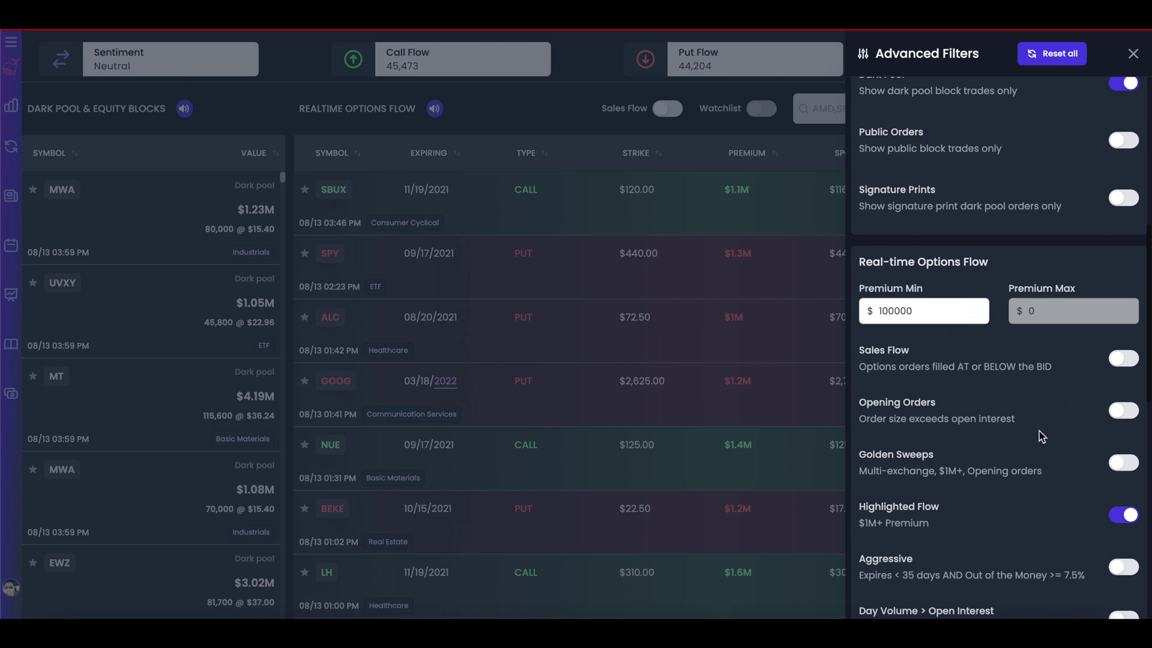
scroll(1041, 435, up, 2)
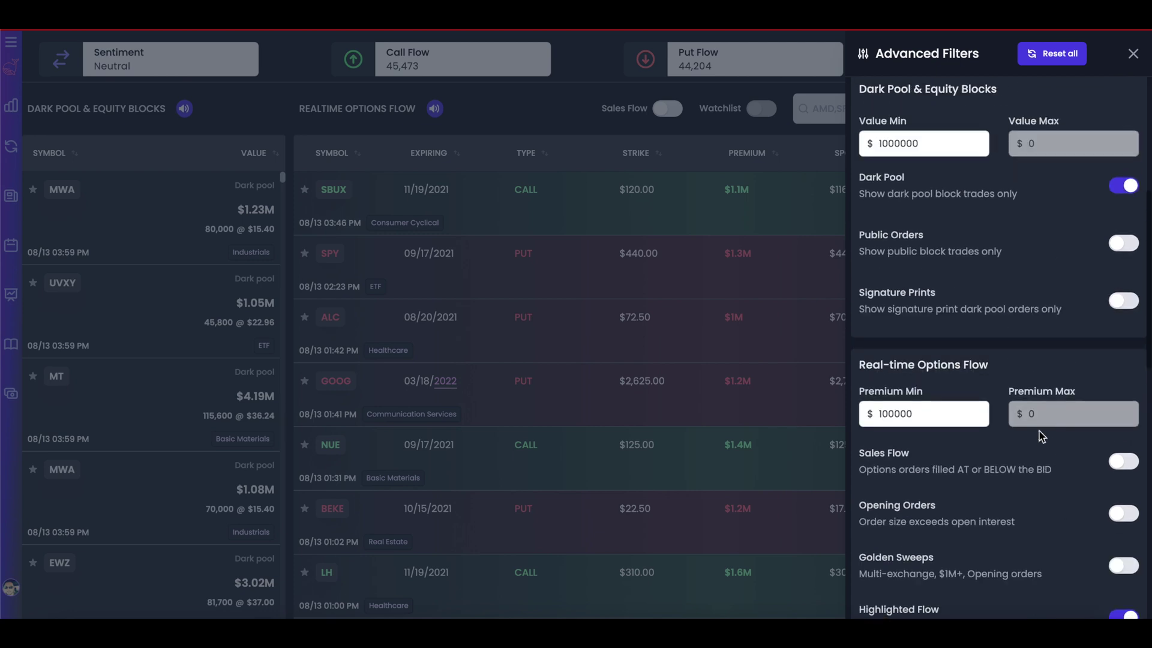
scroll(1039, 430, down, 2)
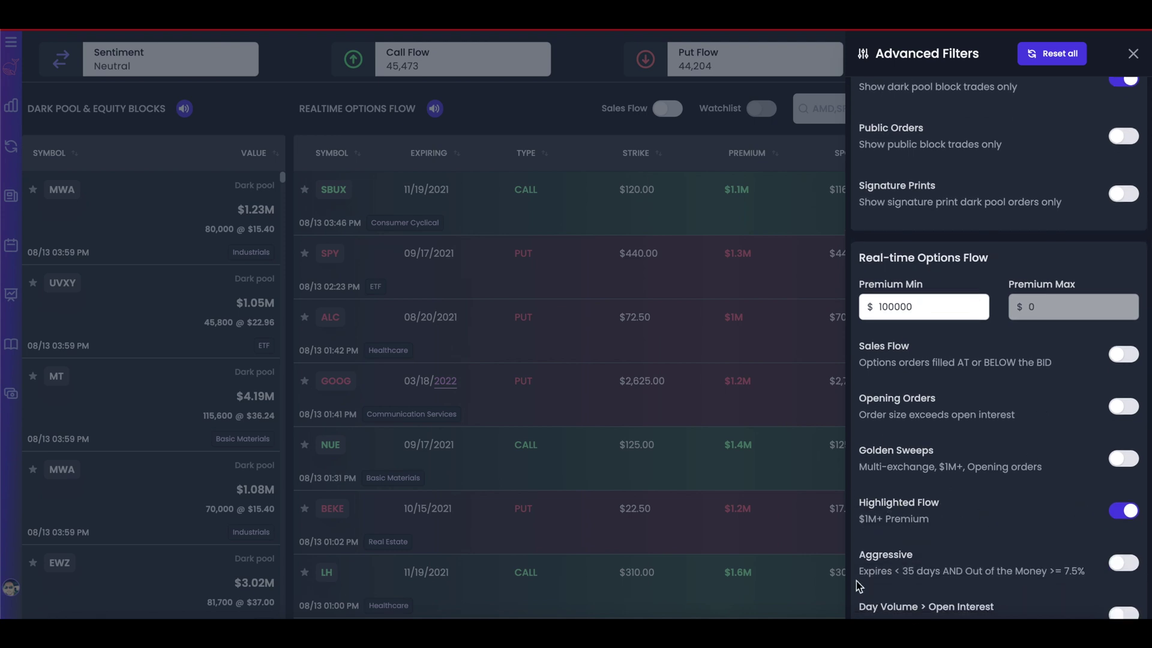
scroll(860, 586, down, 2)
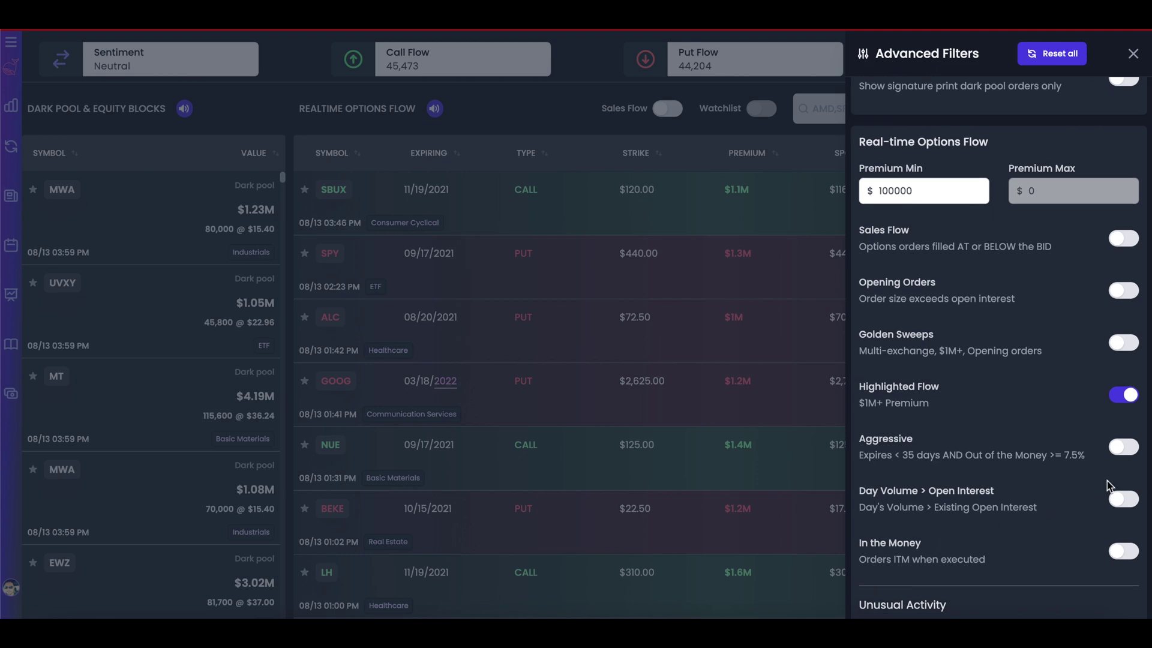
click(1127, 454)
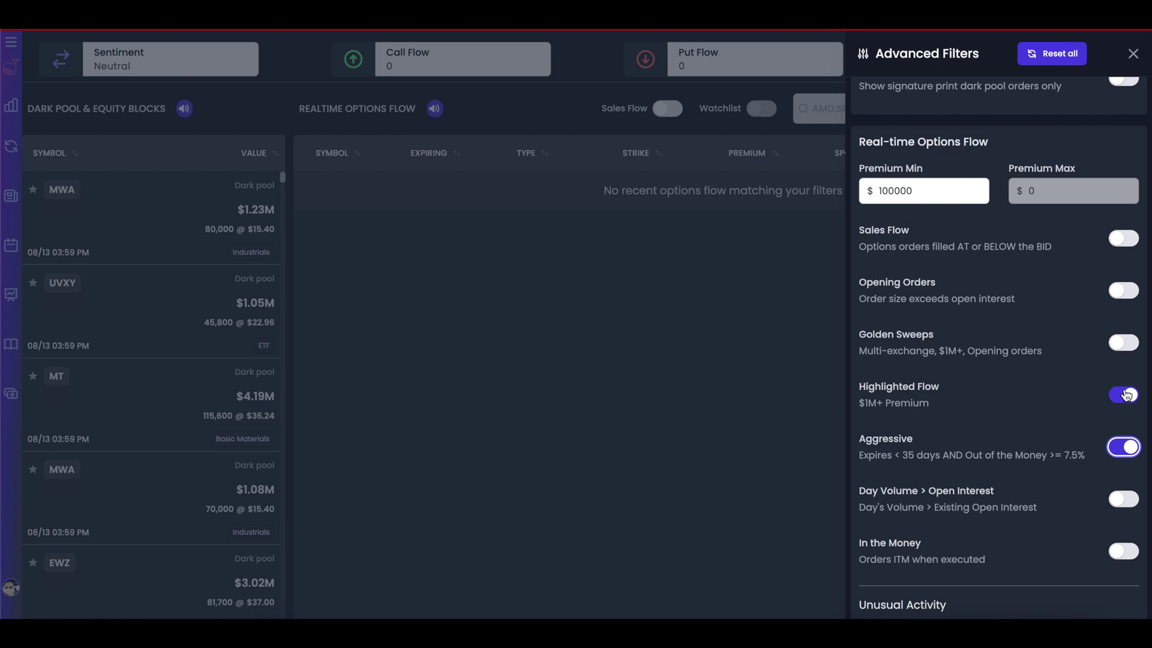
click(1130, 395)
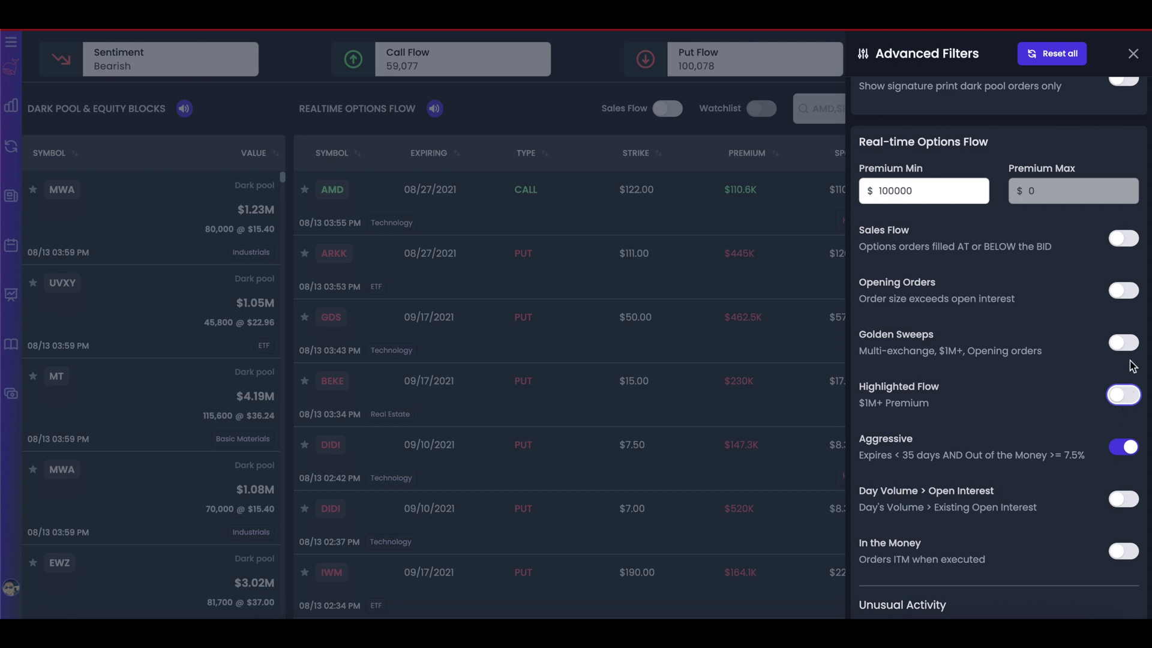
click(1120, 294)
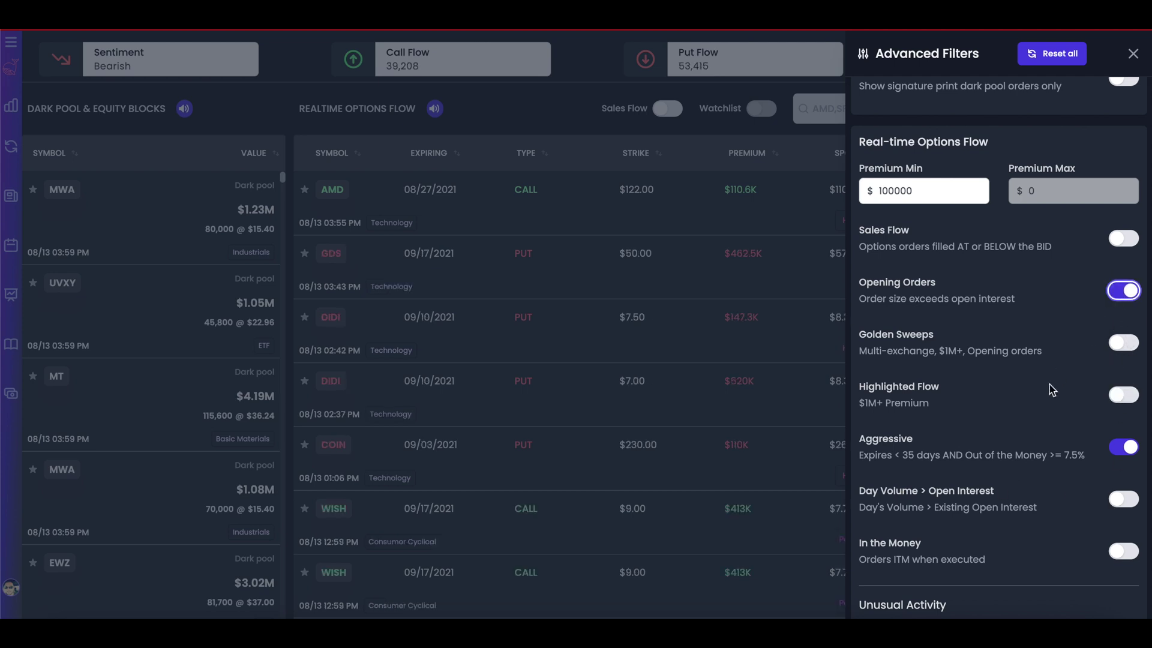
click(663, 436)
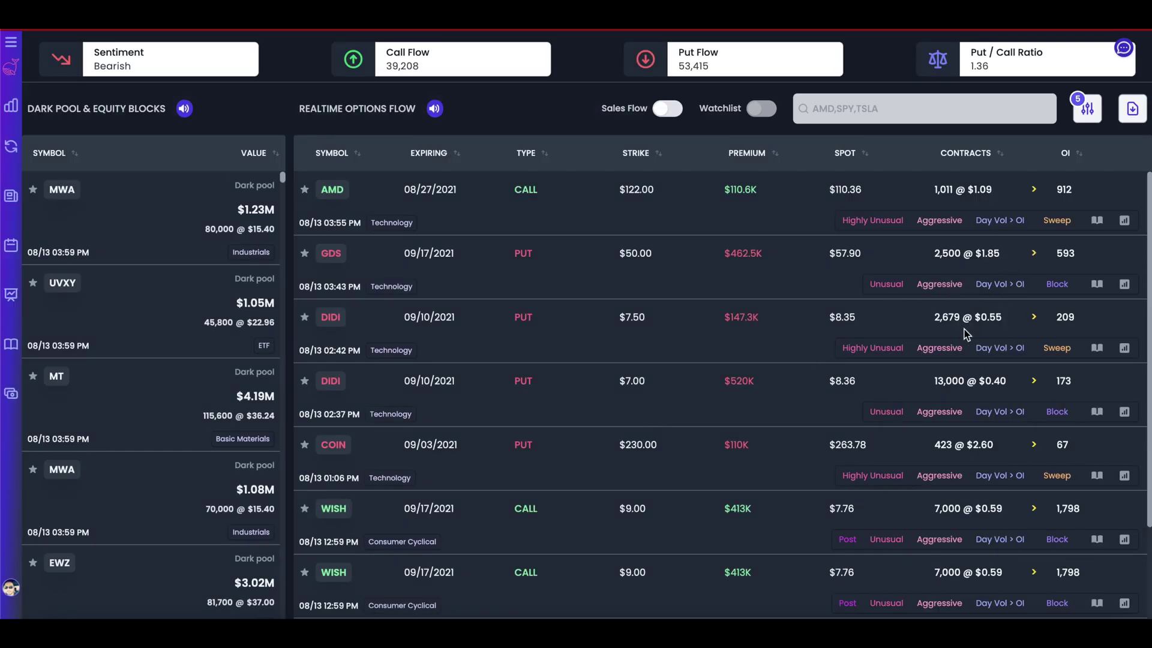
scroll(705, 286, down, 1)
scroll(705, 286, up, 1)
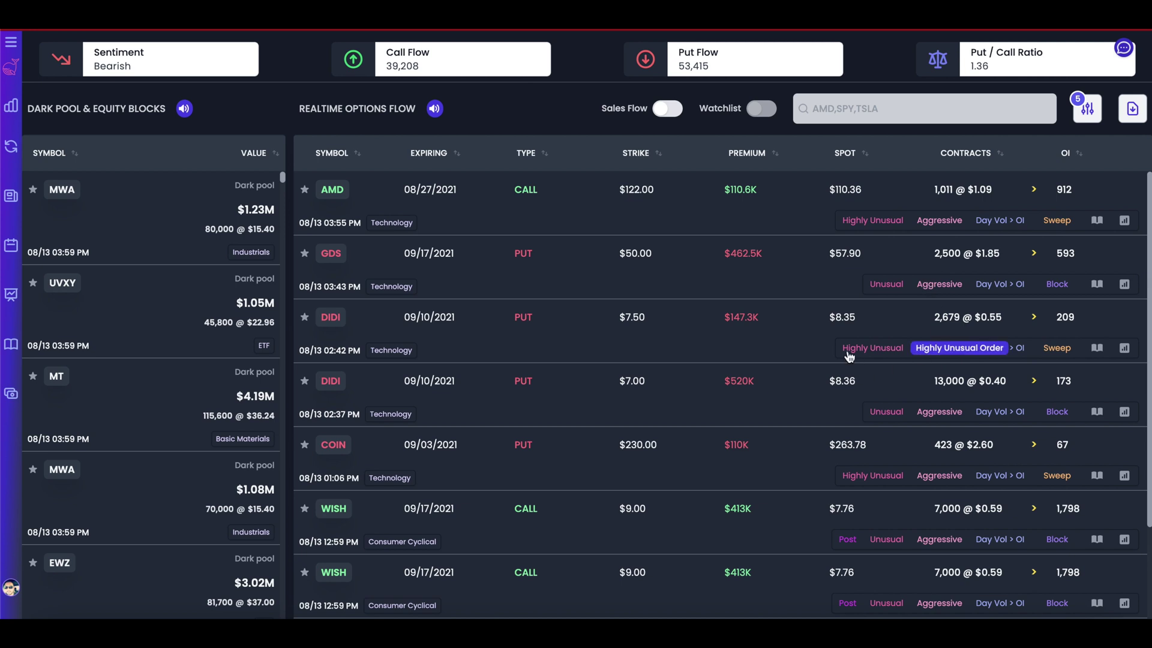
Switch off Aggressive and Opening Orders, test Day Volume > Open Interest, and turn on In the Money.
click(1087, 108)
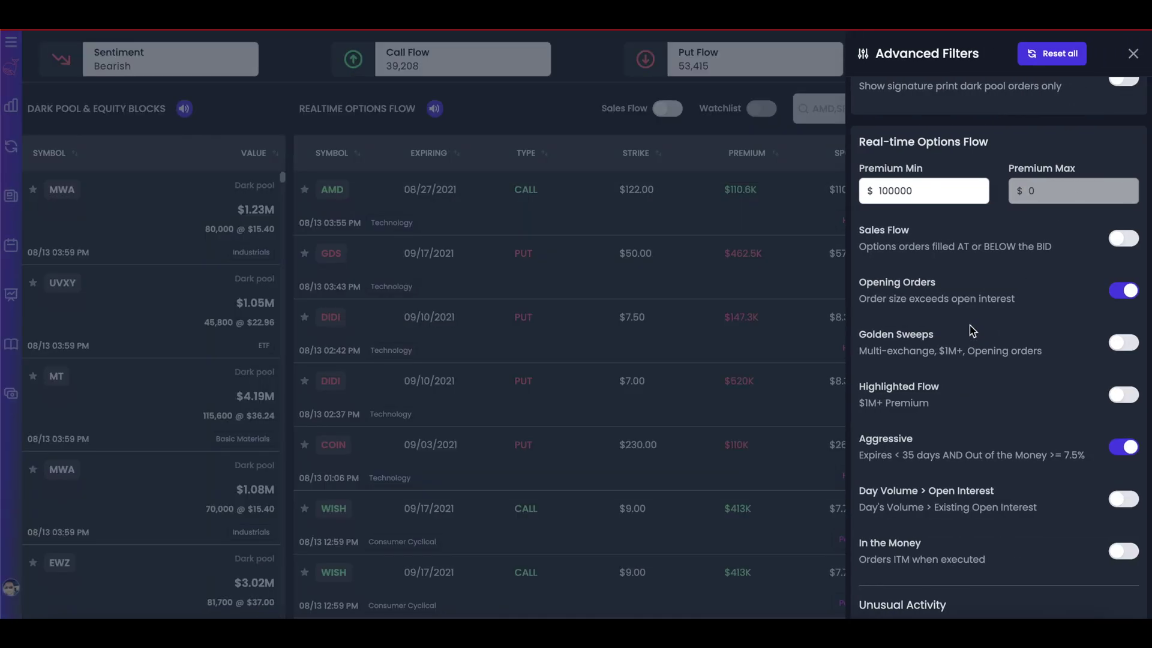
scroll(969, 326, down, 3)
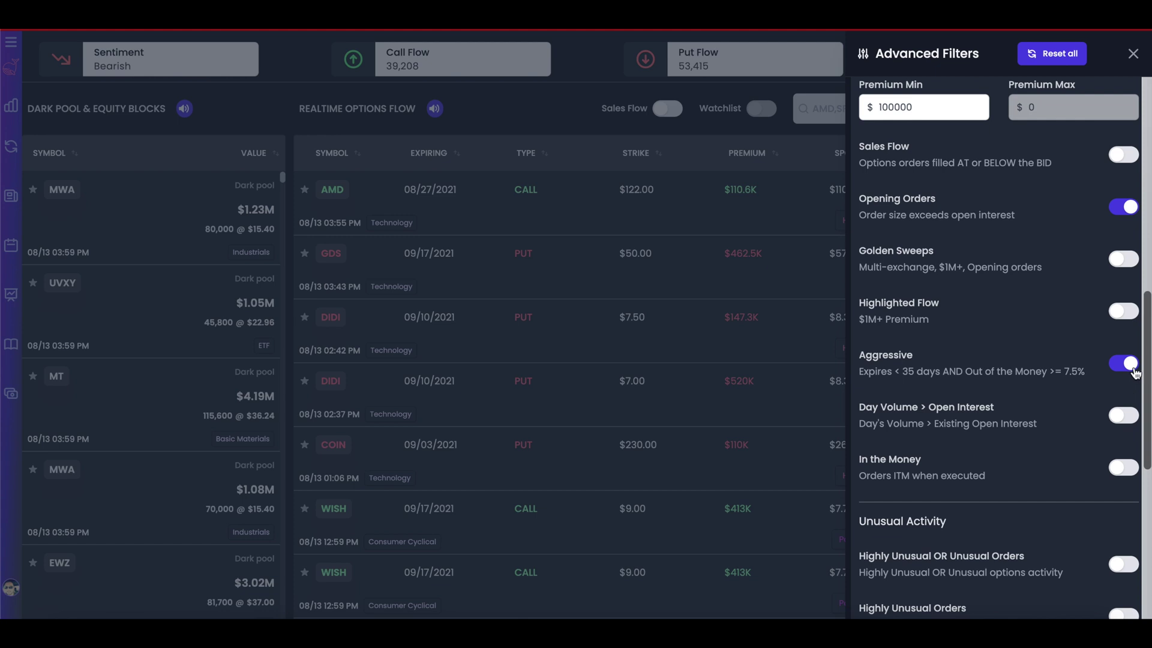
click(1133, 368)
click(1127, 211)
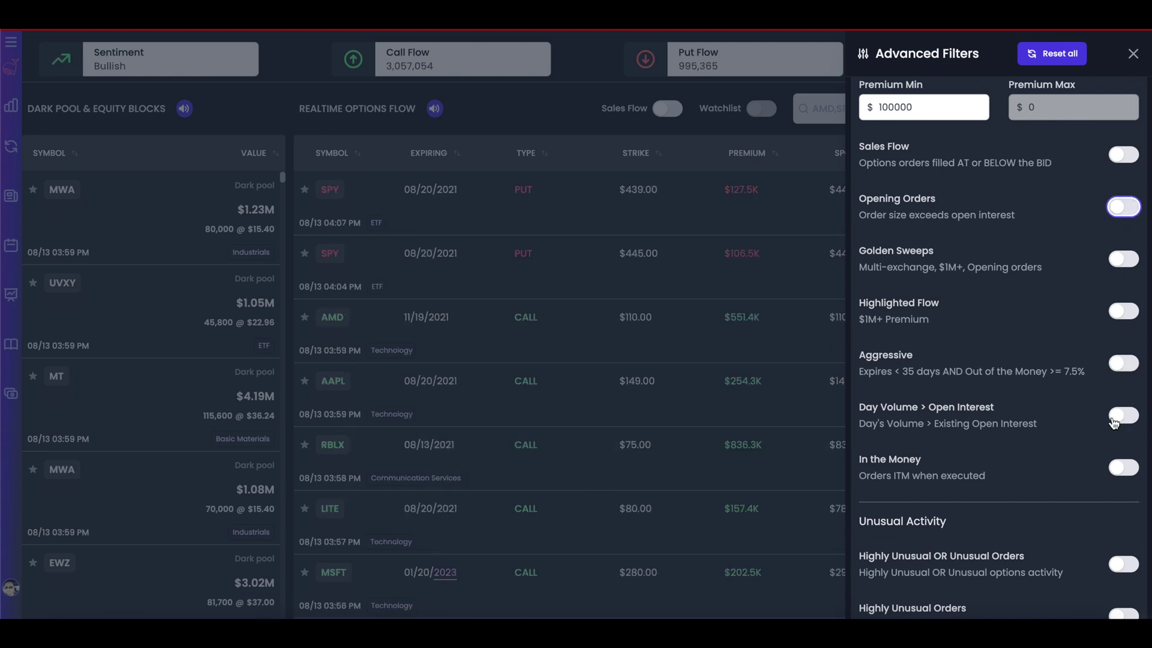
click(1114, 420)
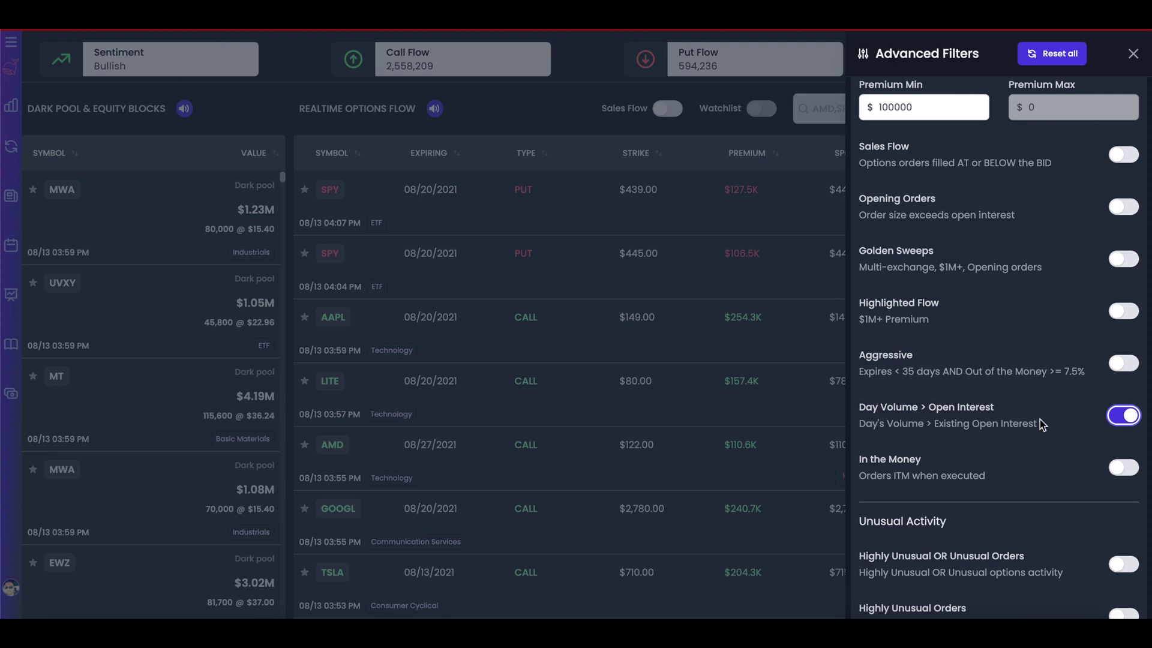
click(1117, 423)
click(1121, 467)
click(770, 459)
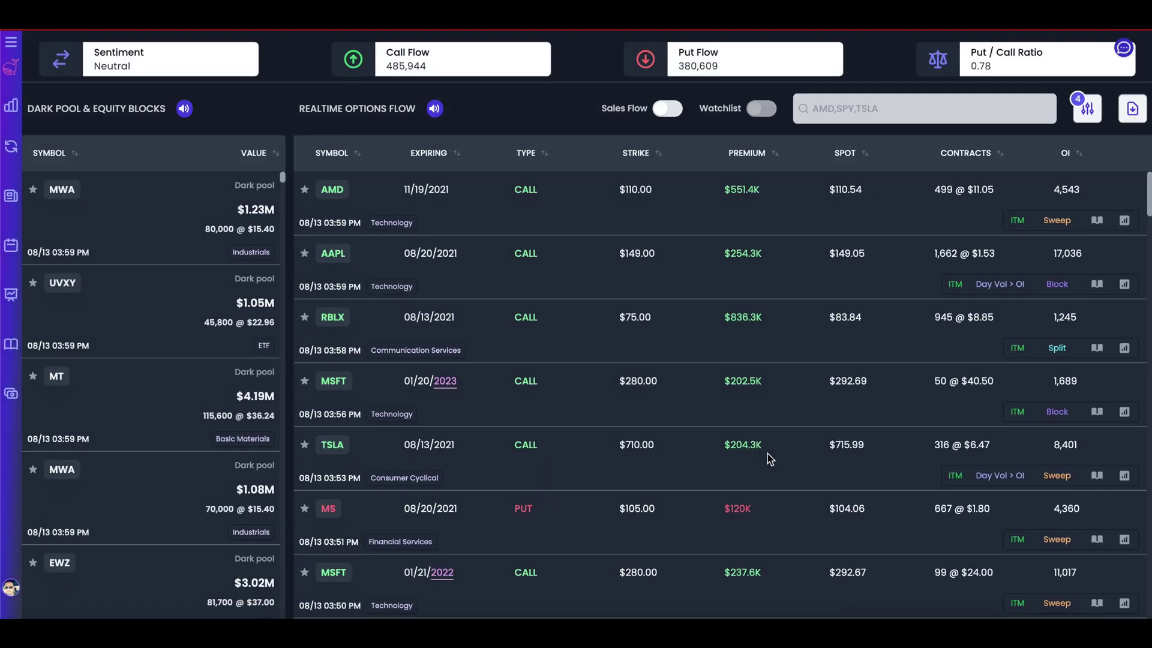
Leave both the Aggressive and In the Money filters switched off.
click(1087, 108)
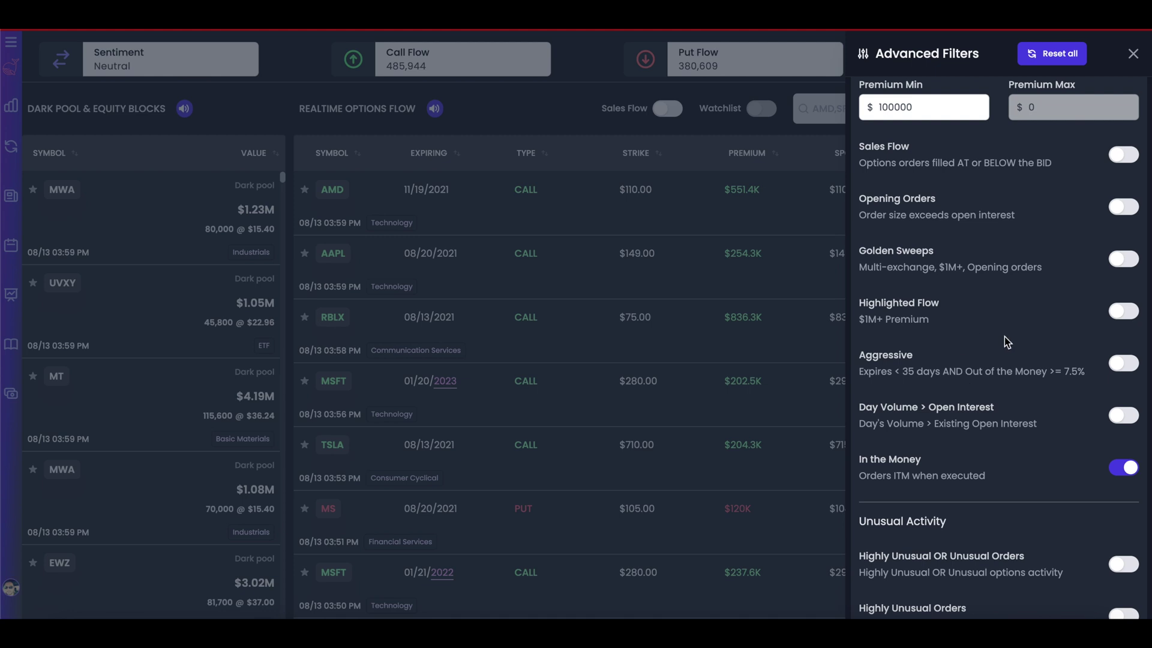
click(1120, 365)
click(1121, 365)
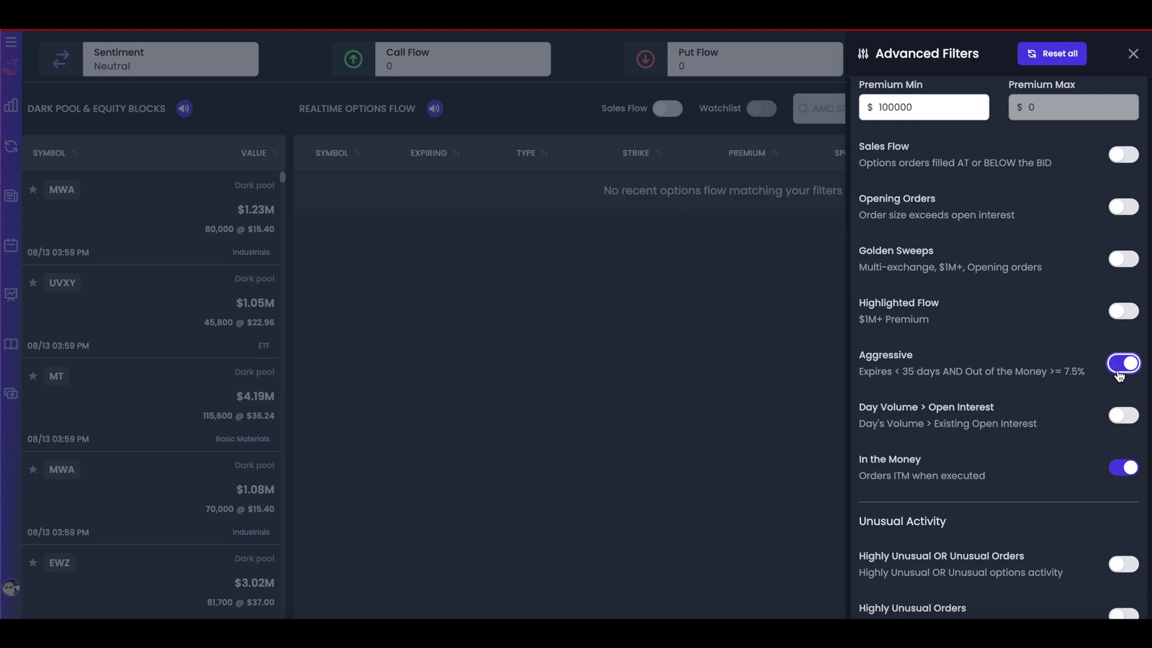
click(1121, 363)
click(1122, 467)
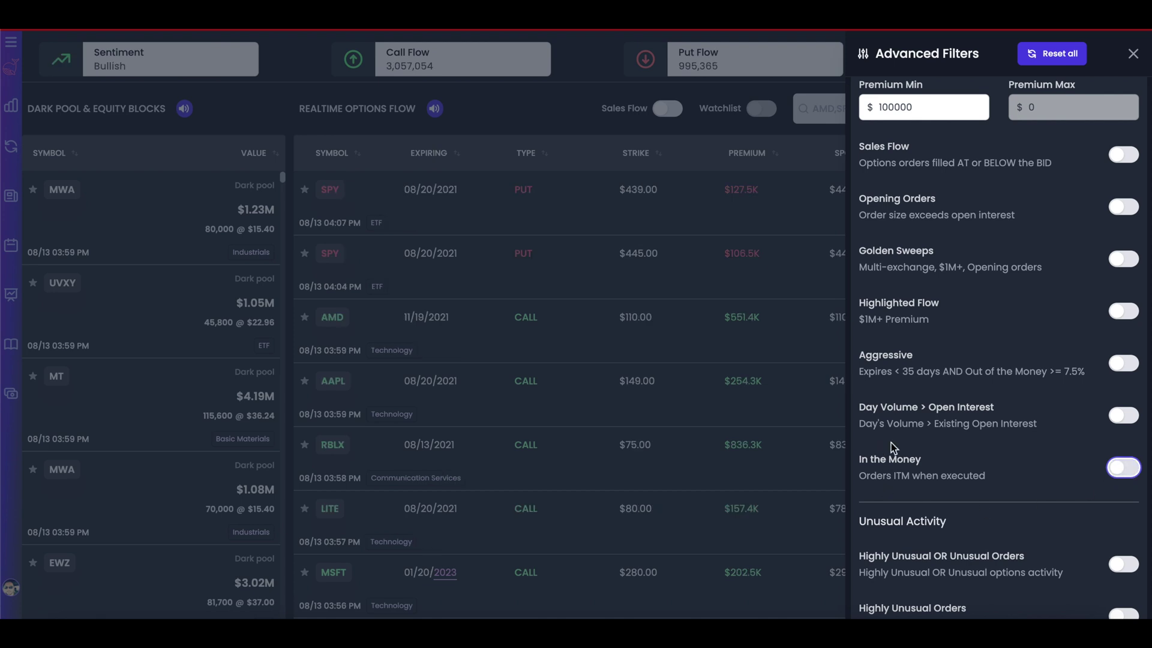
Try the Unusual Orders filter, then the Highly Unusual Orders filter, checking the flow after each.
scroll(880, 461, down, 1)
scroll(879, 459, down, 2)
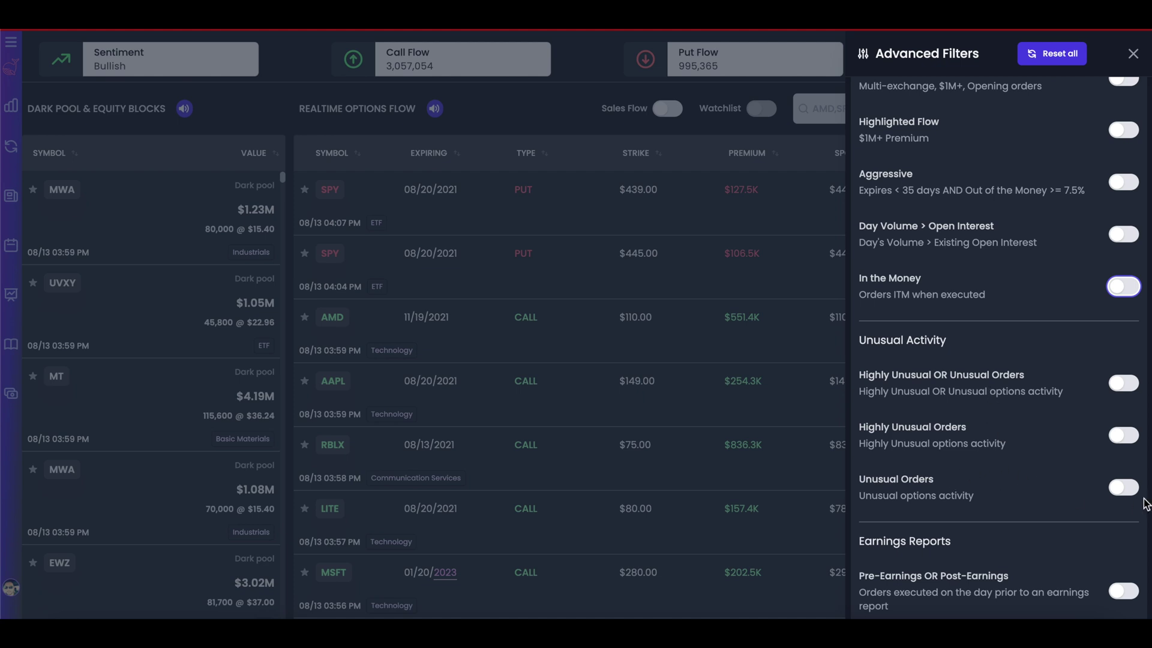
click(1124, 488)
click(740, 503)
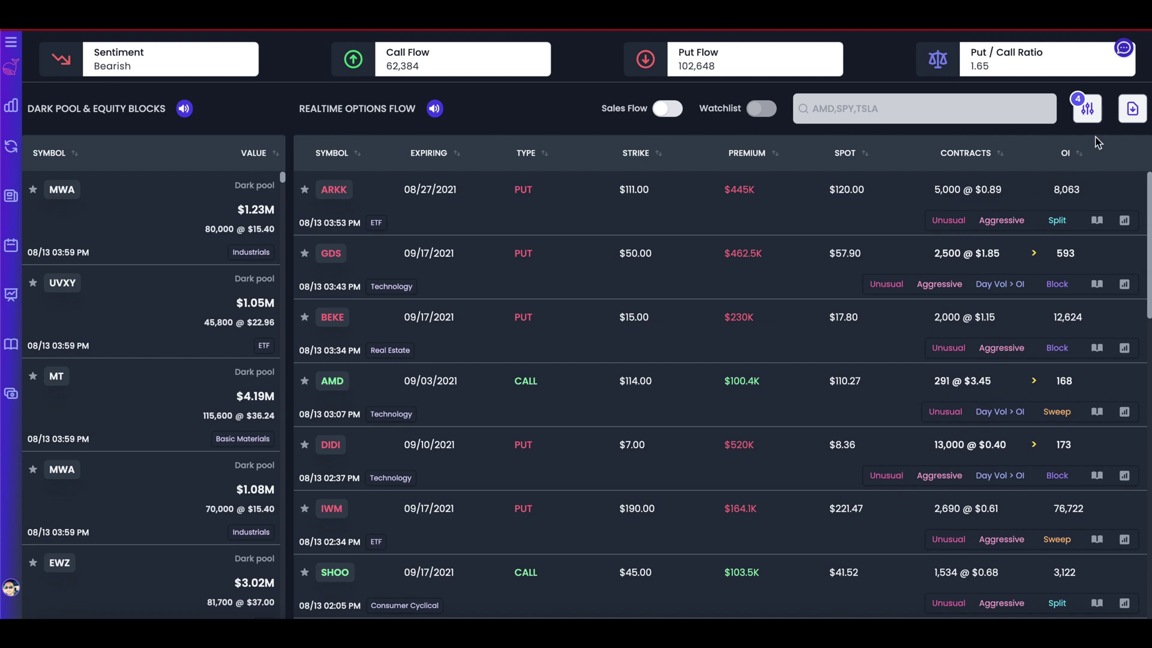
click(1087, 109)
click(1122, 437)
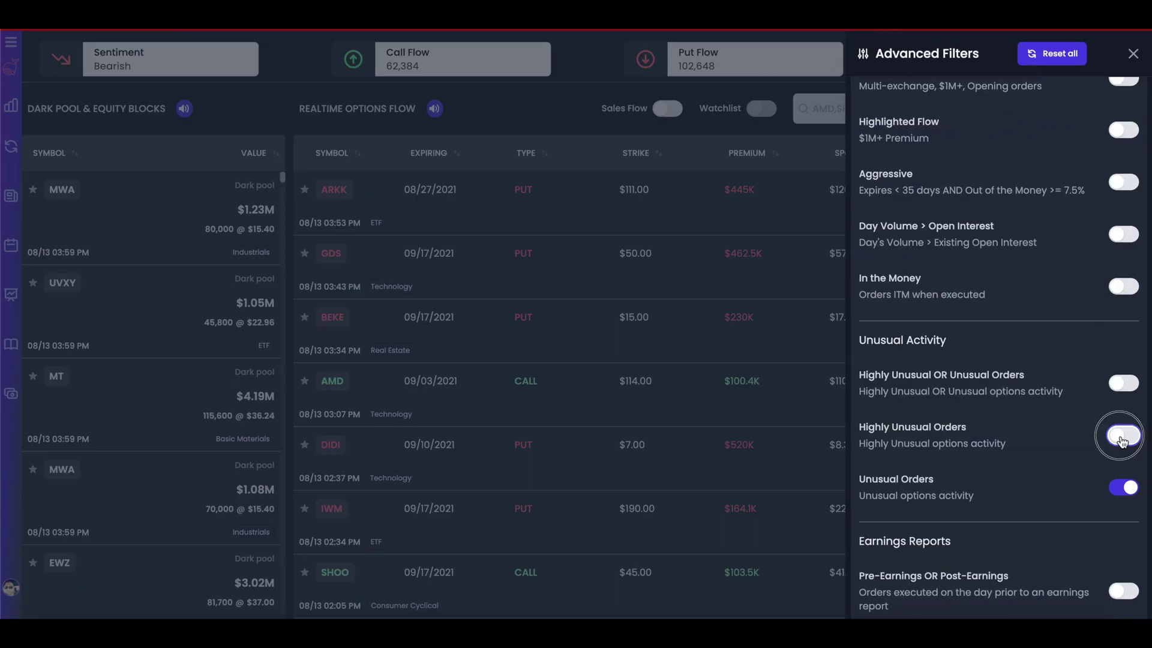
click(709, 458)
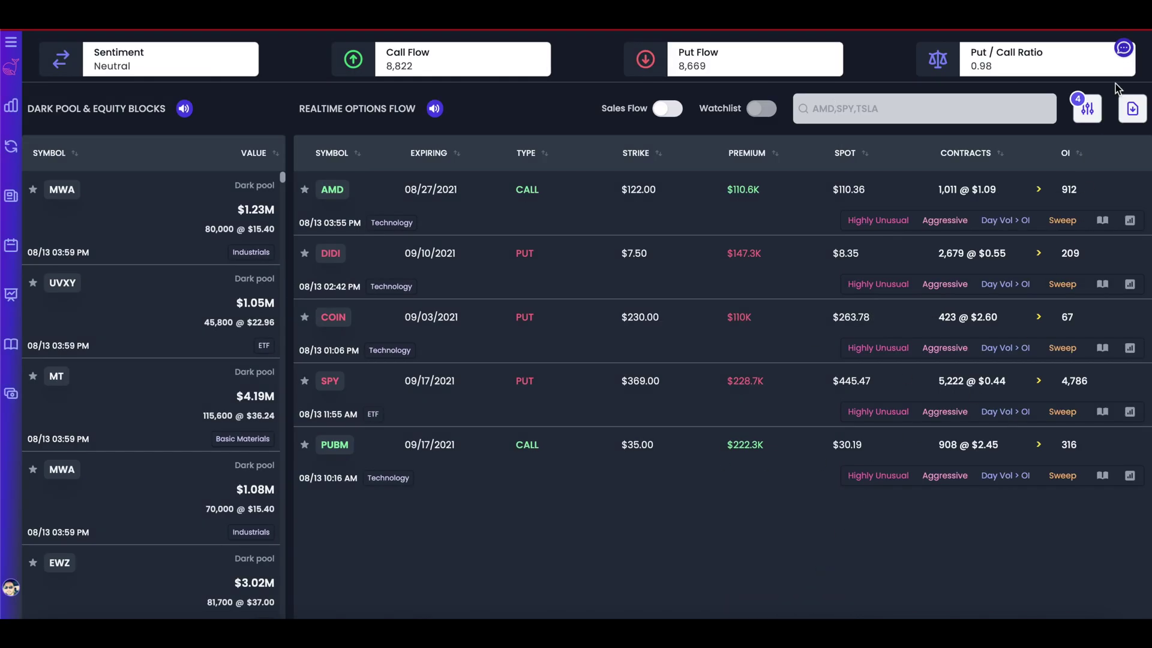
Include both highly unusual and unusual orders, then switch the unusual-activity filter back off.
click(1087, 109)
click(1124, 382)
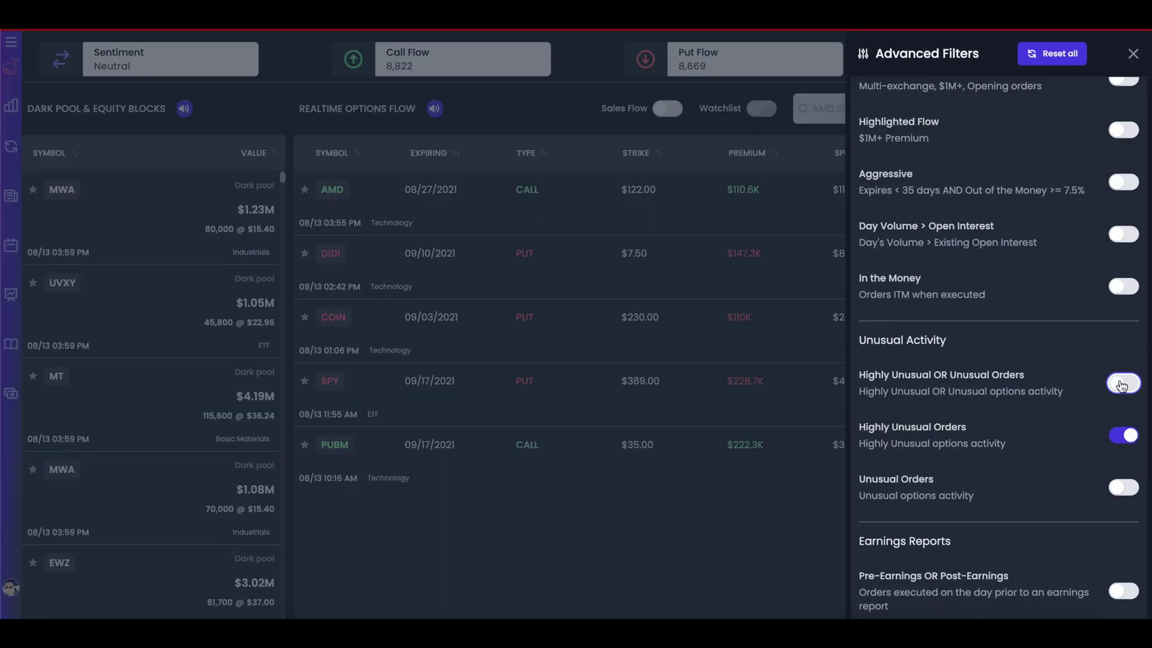
click(731, 438)
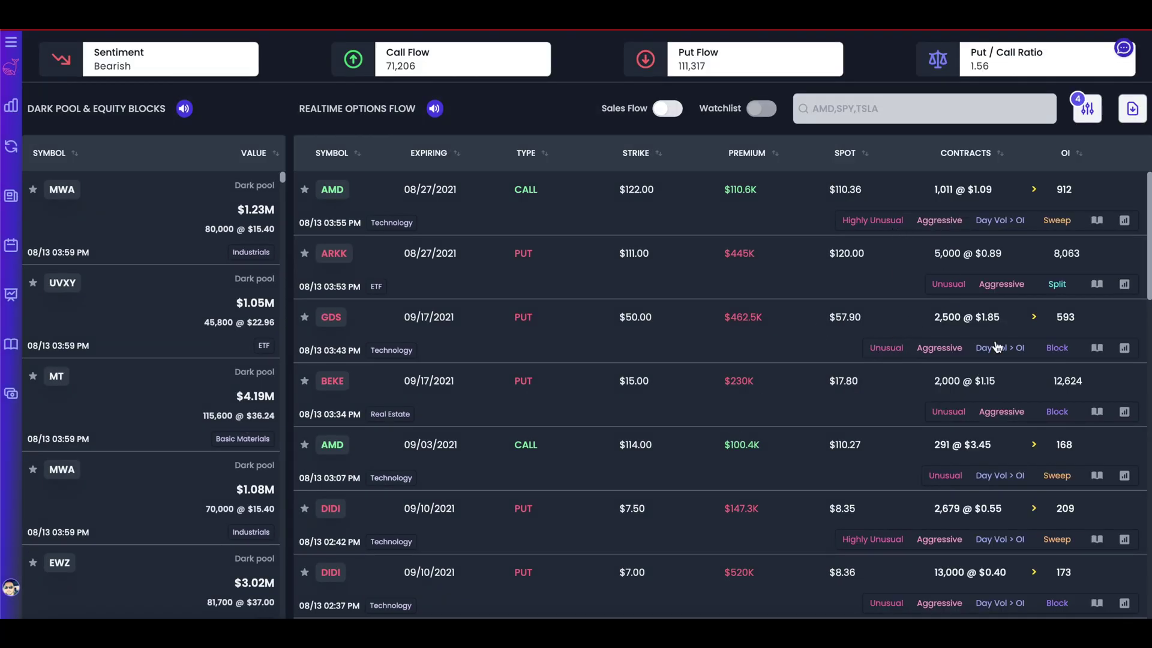
click(1082, 113)
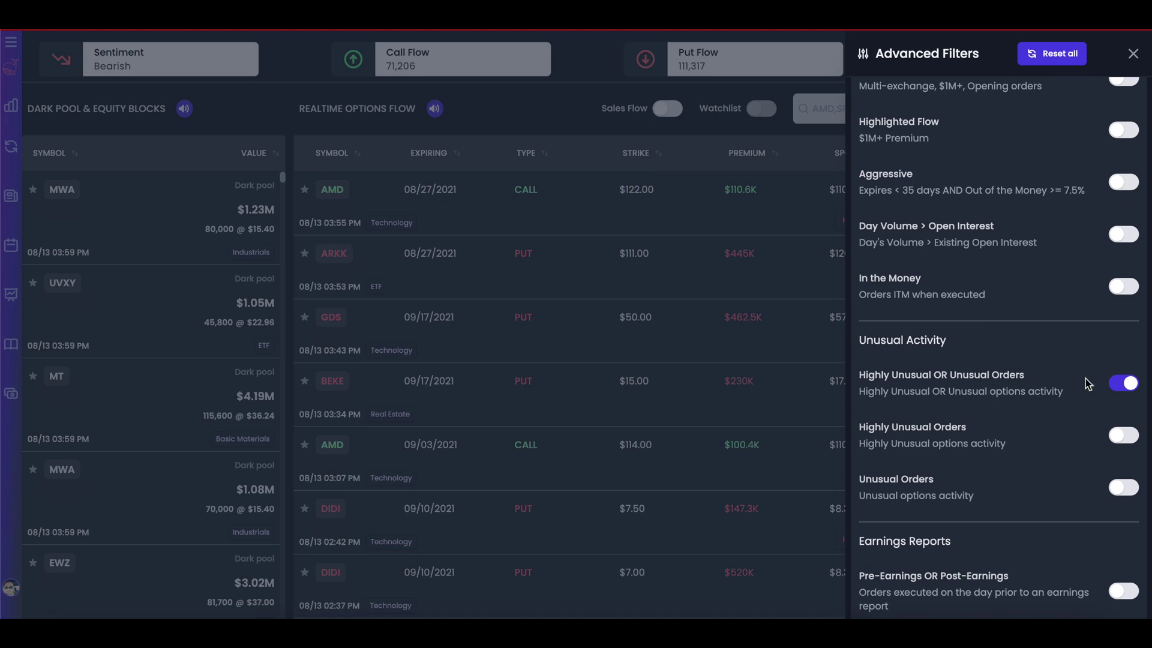
click(1124, 384)
scroll(1018, 395, down, 5)
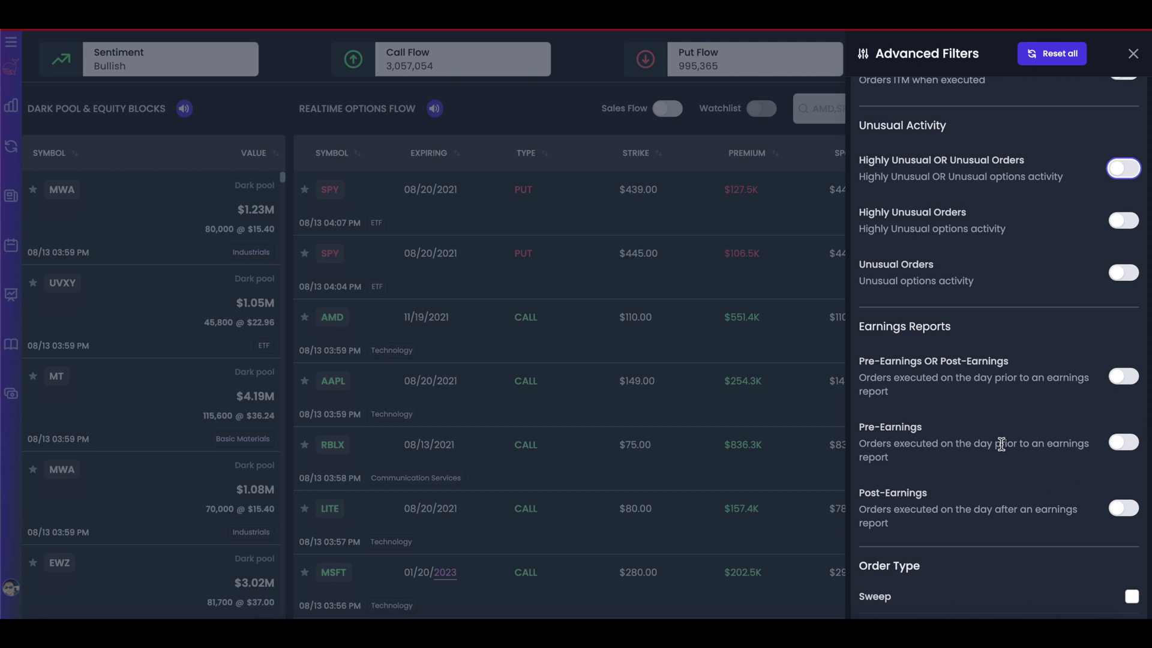
click(1127, 444)
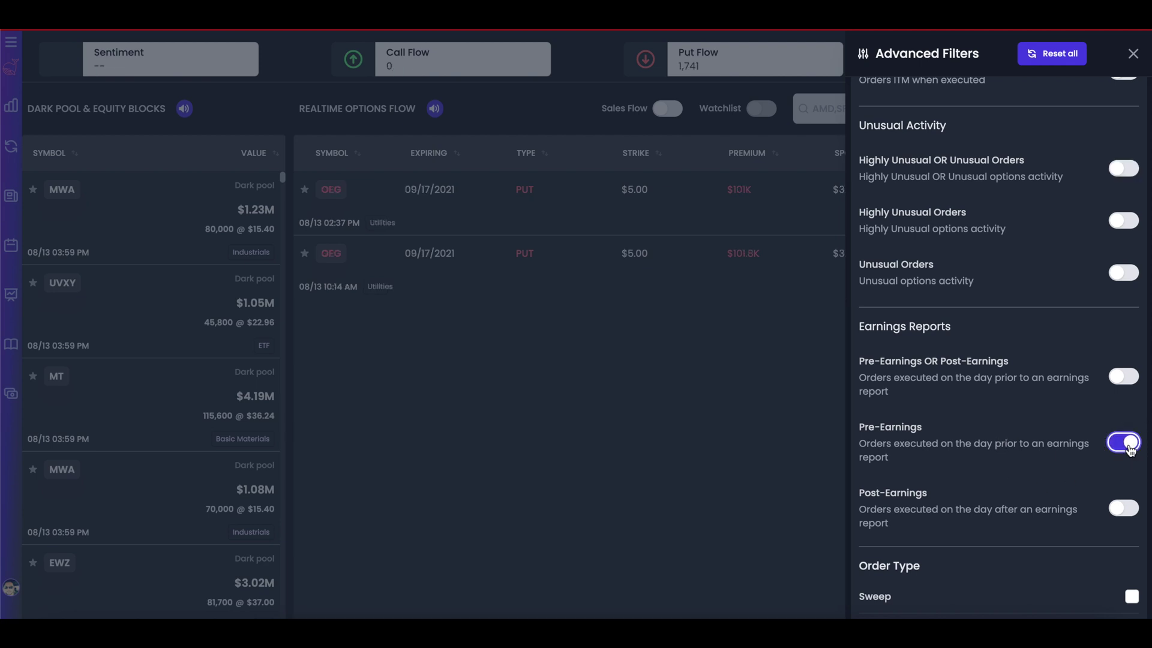
click(671, 531)
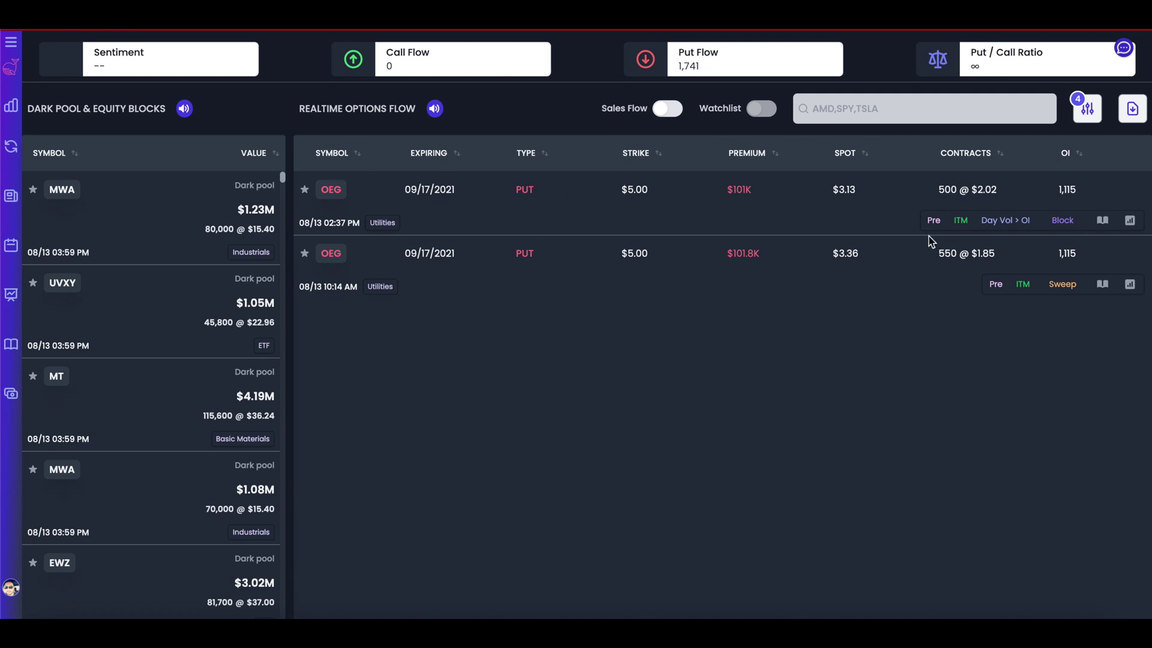
click(1089, 110)
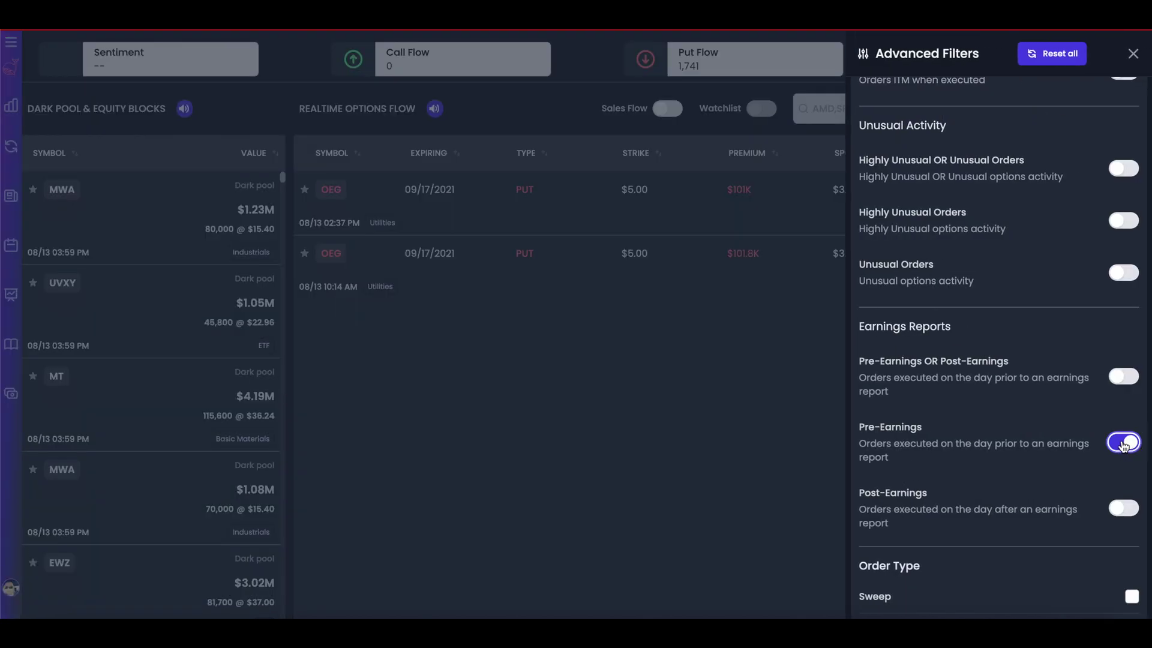
click(1124, 443)
click(1124, 507)
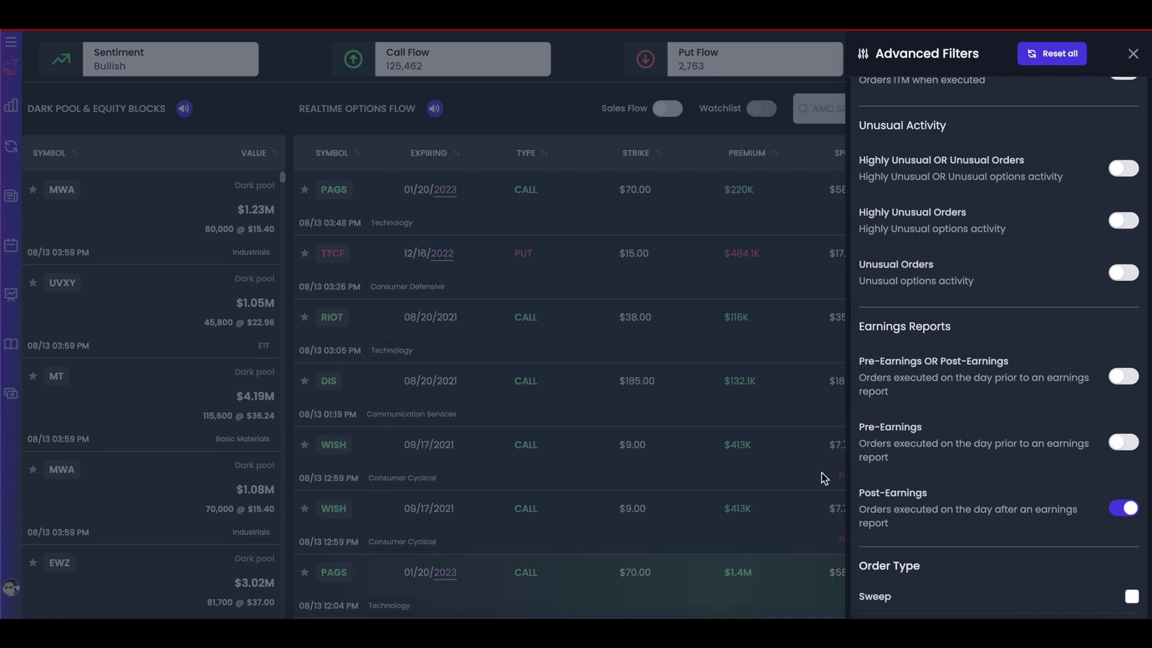
click(784, 477)
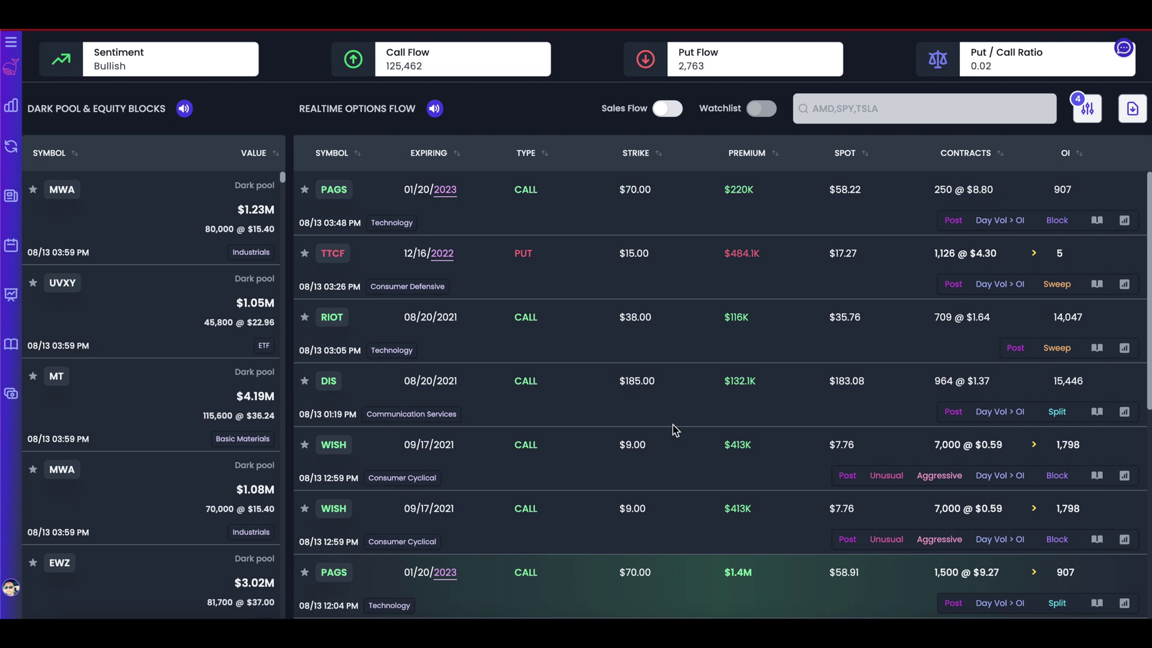
scroll(672, 424, down, 2)
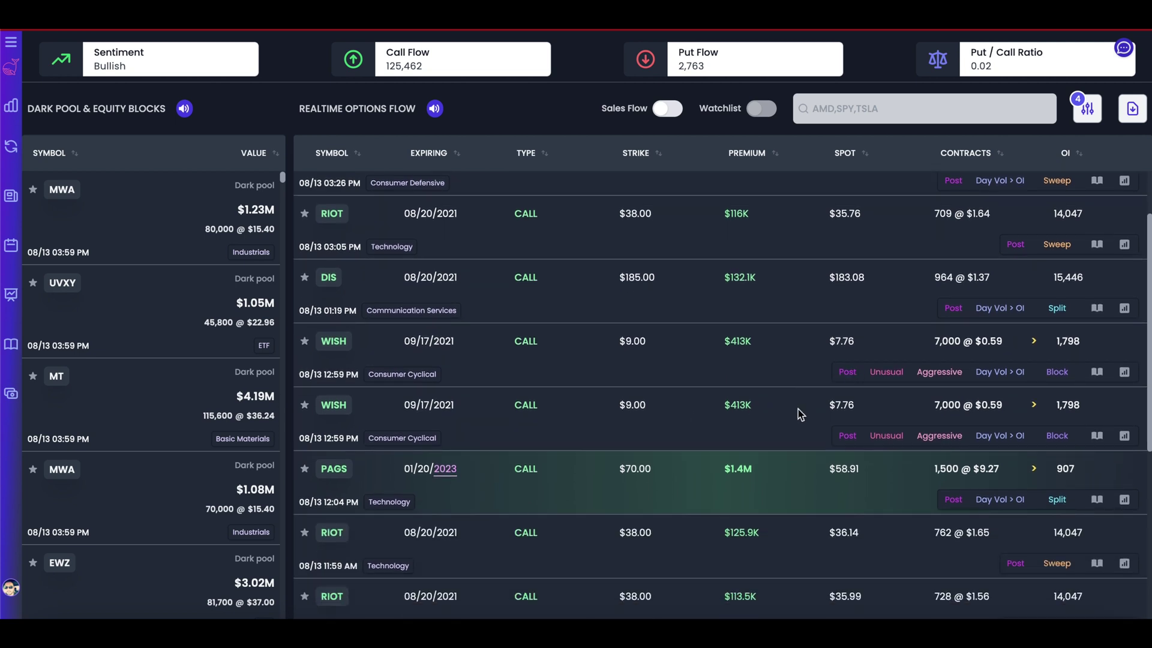
scroll(786, 292, up, 2)
click(1086, 108)
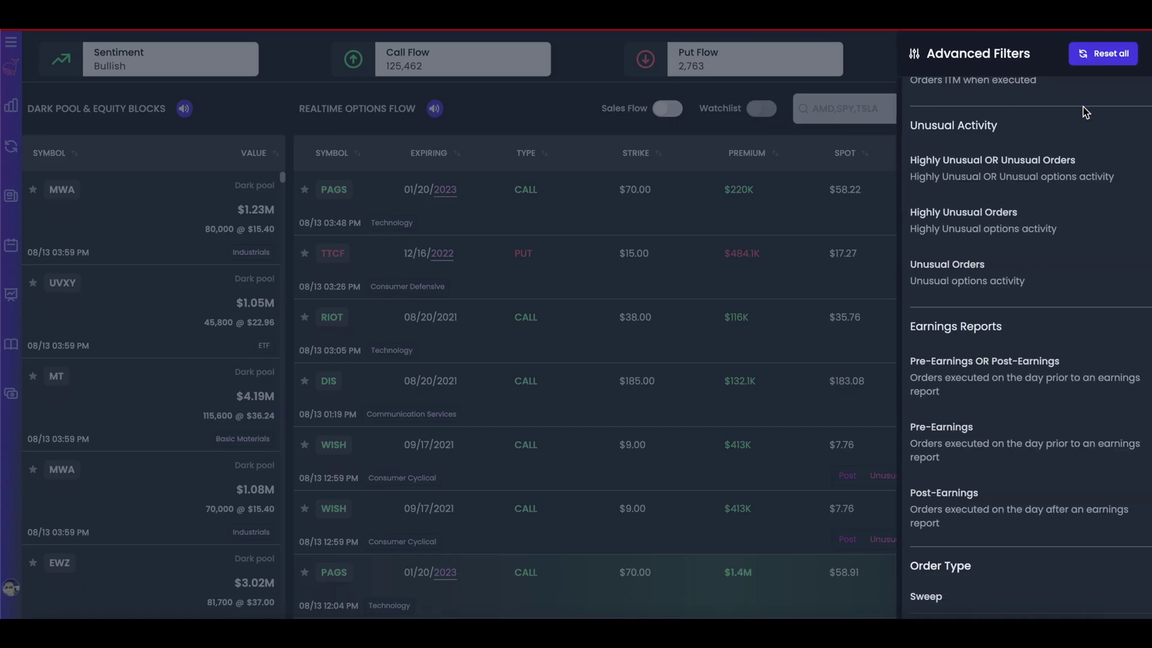
click(1124, 378)
click(805, 467)
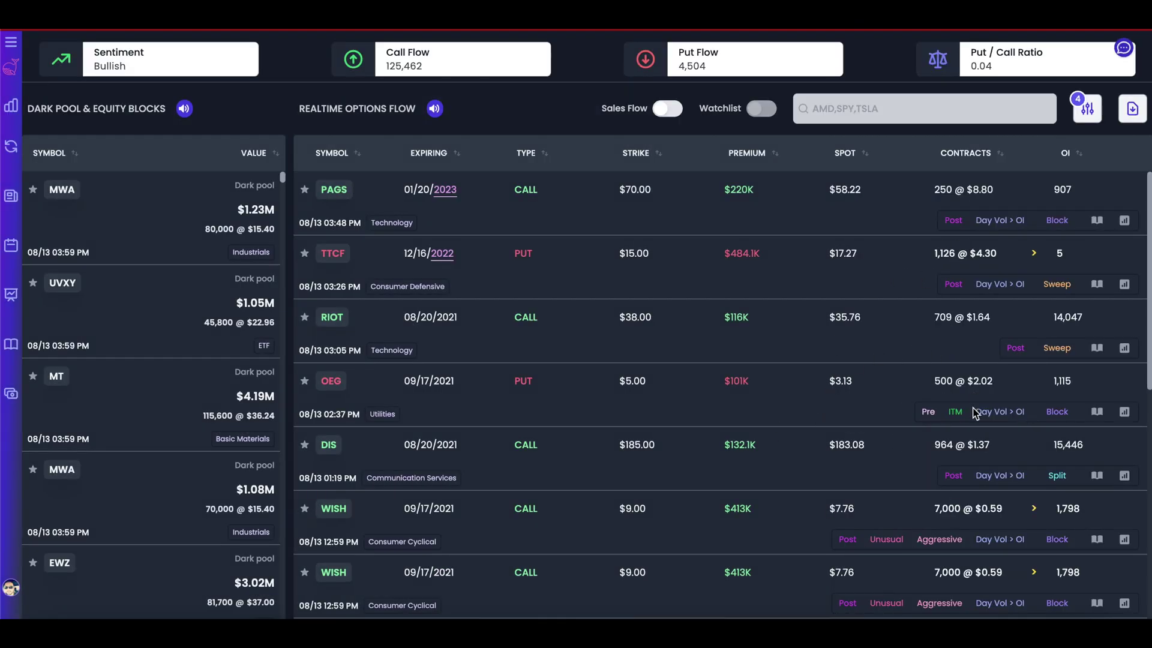
scroll(869, 312, down, 5)
scroll(868, 312, up, 5)
click(1089, 111)
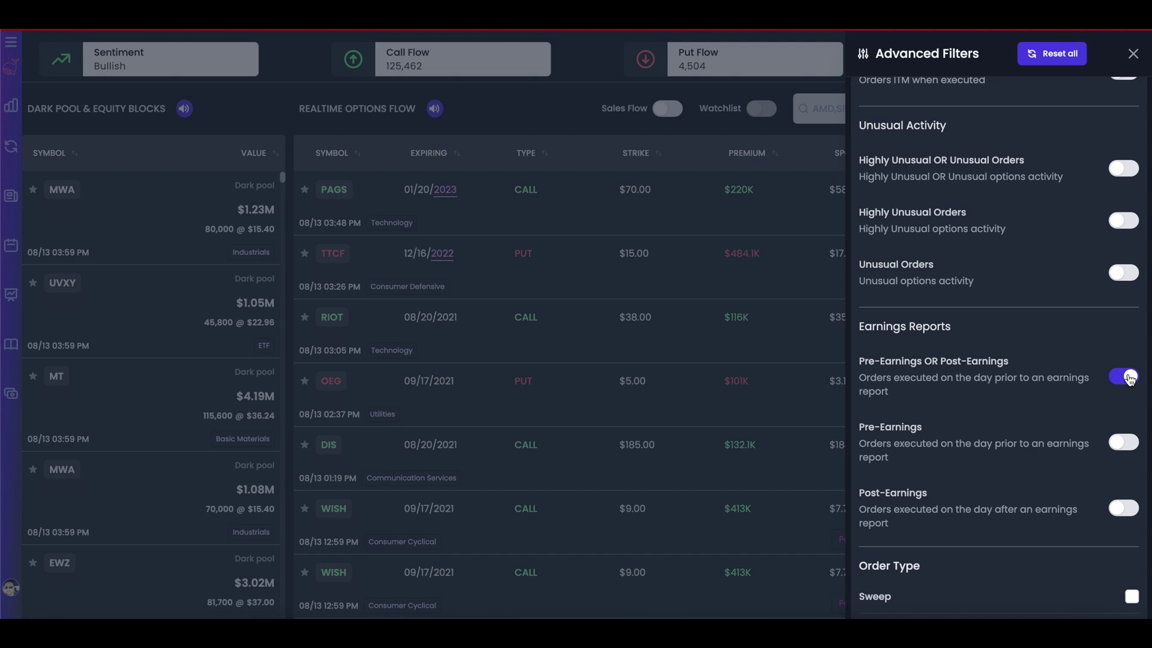
click(1131, 378)
Check Sweep and Split order types and switch on the Aggressive filter.
scroll(1054, 424, down, 2)
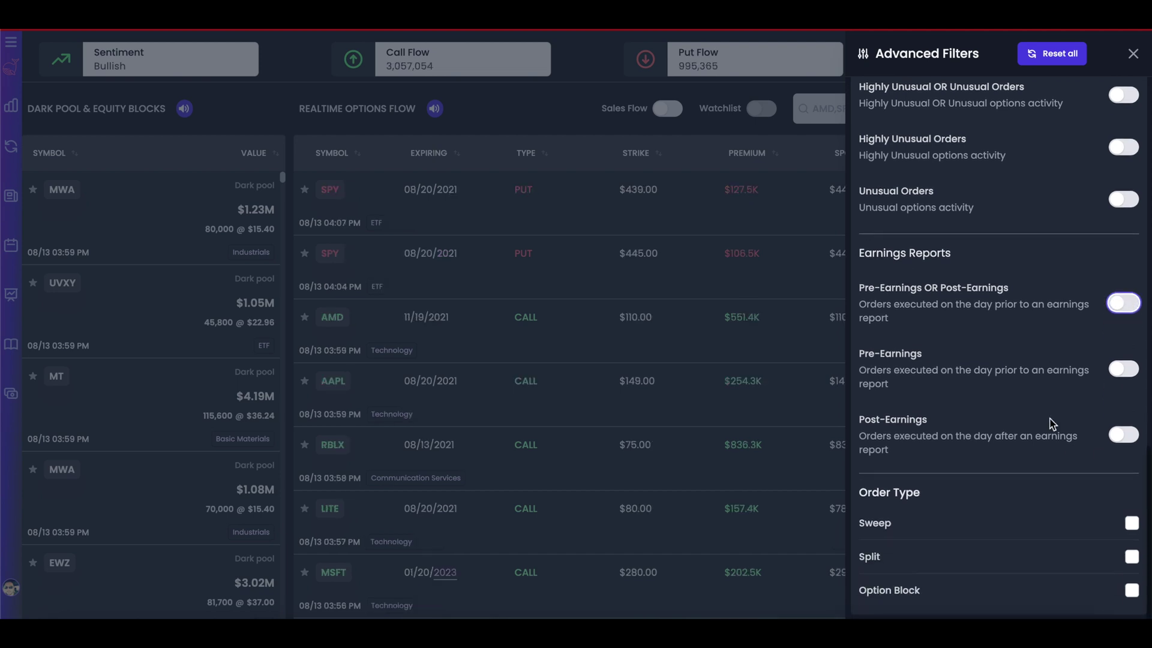
click(1132, 523)
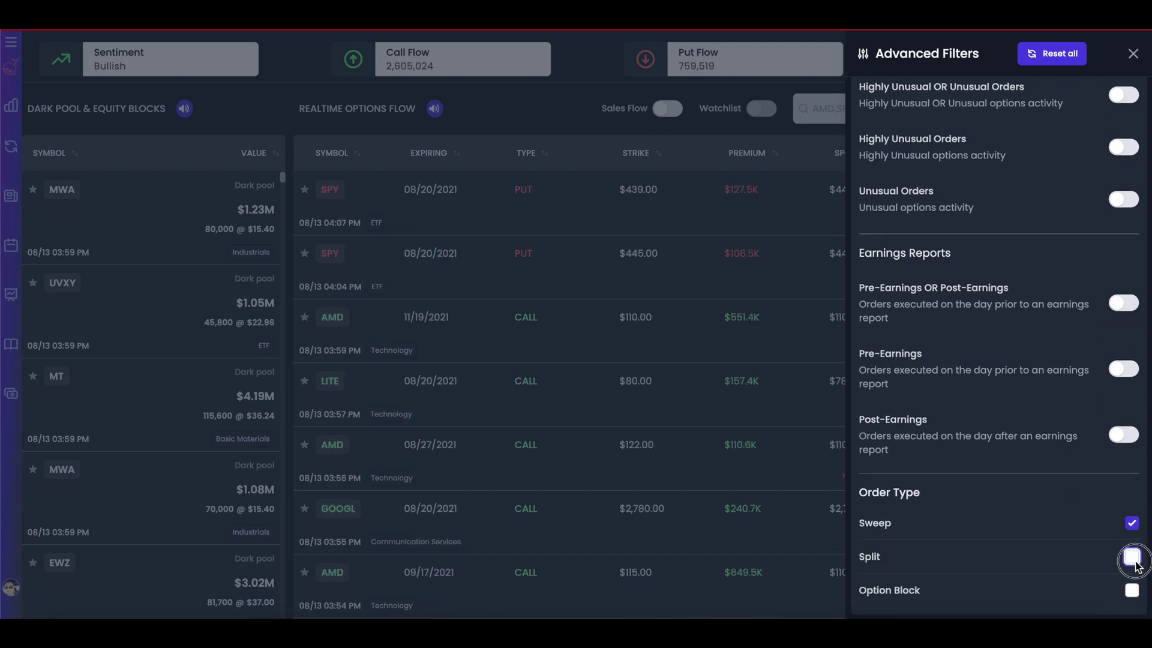
click(1132, 557)
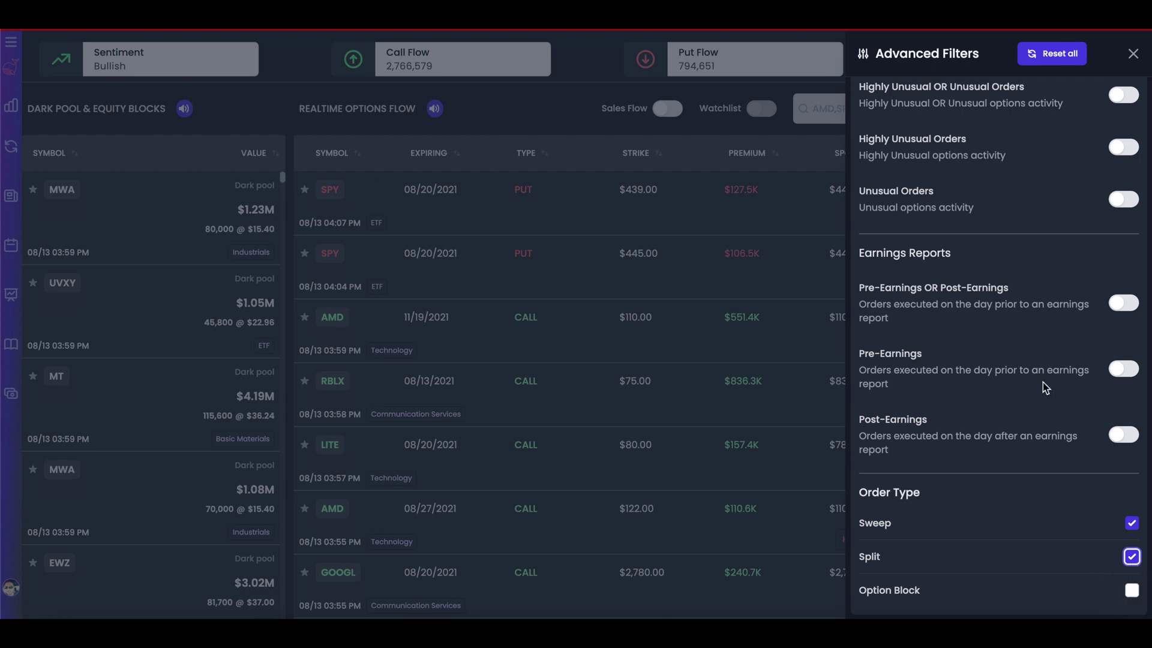
scroll(1067, 329, up, 5)
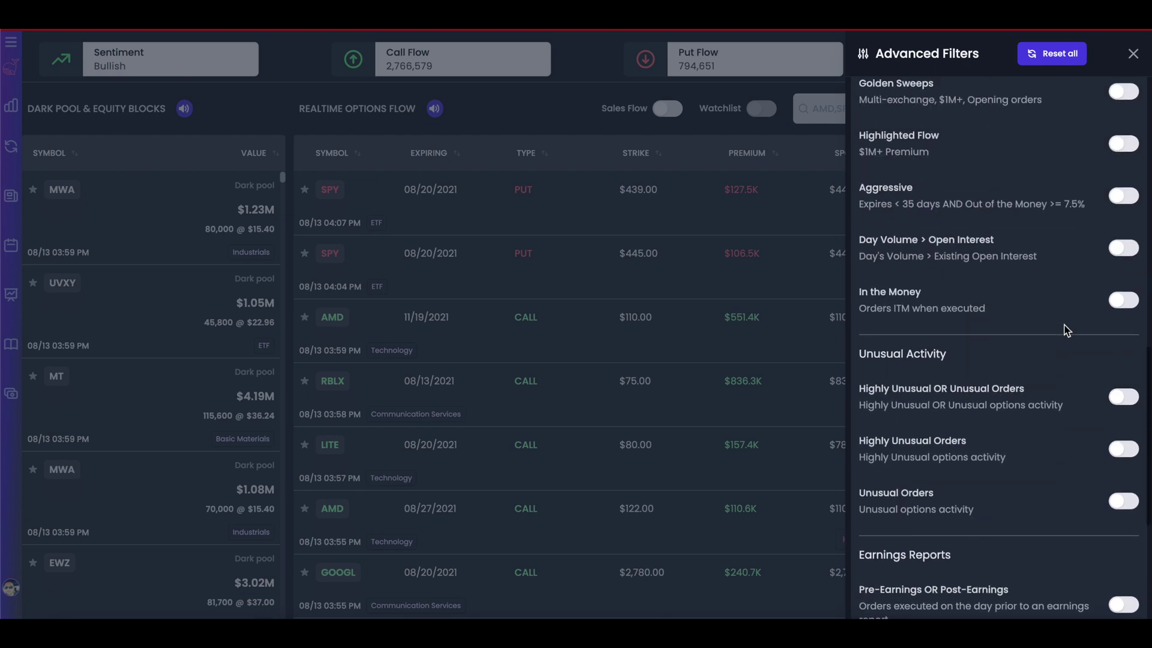
scroll(1067, 329, up, 4)
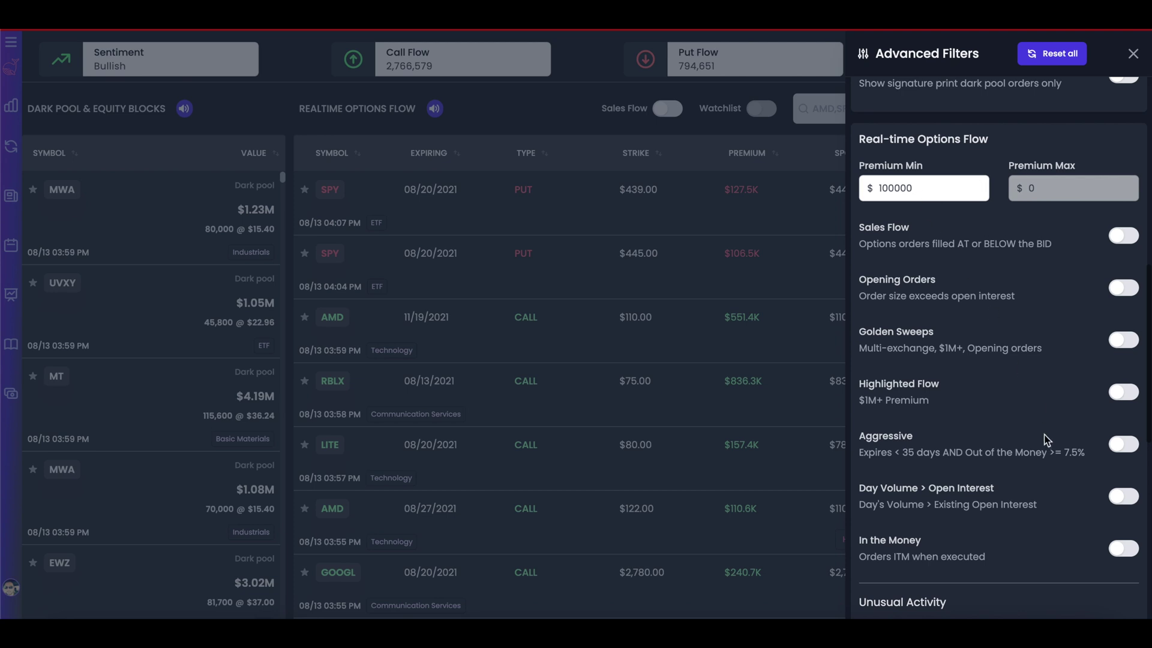
click(1123, 447)
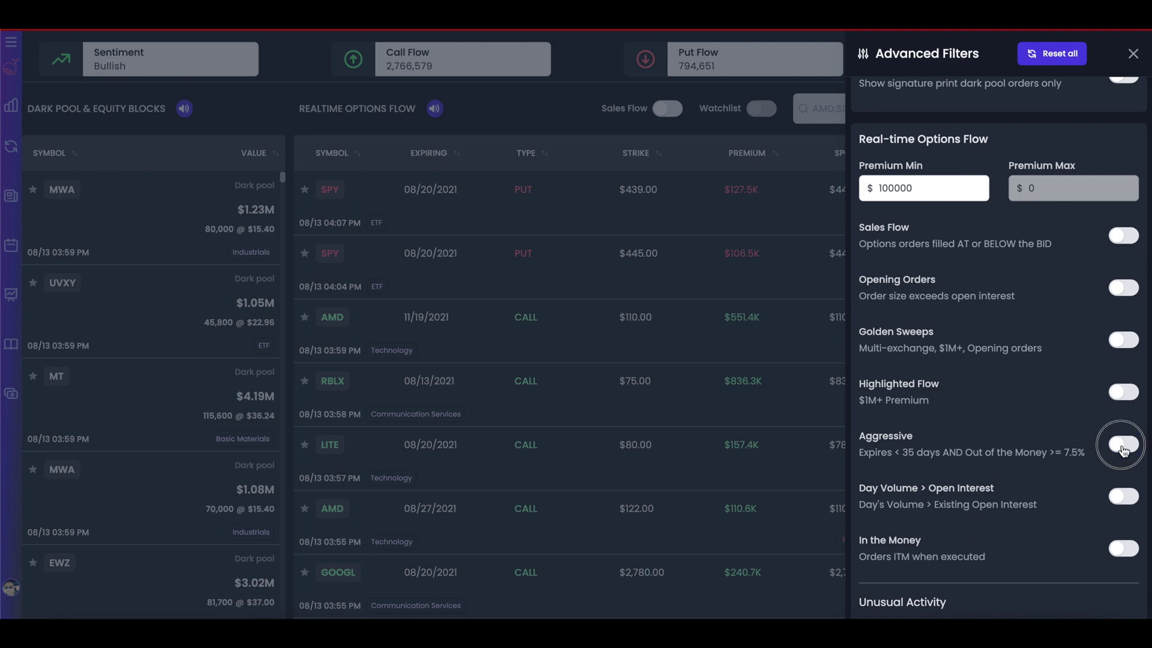
click(543, 427)
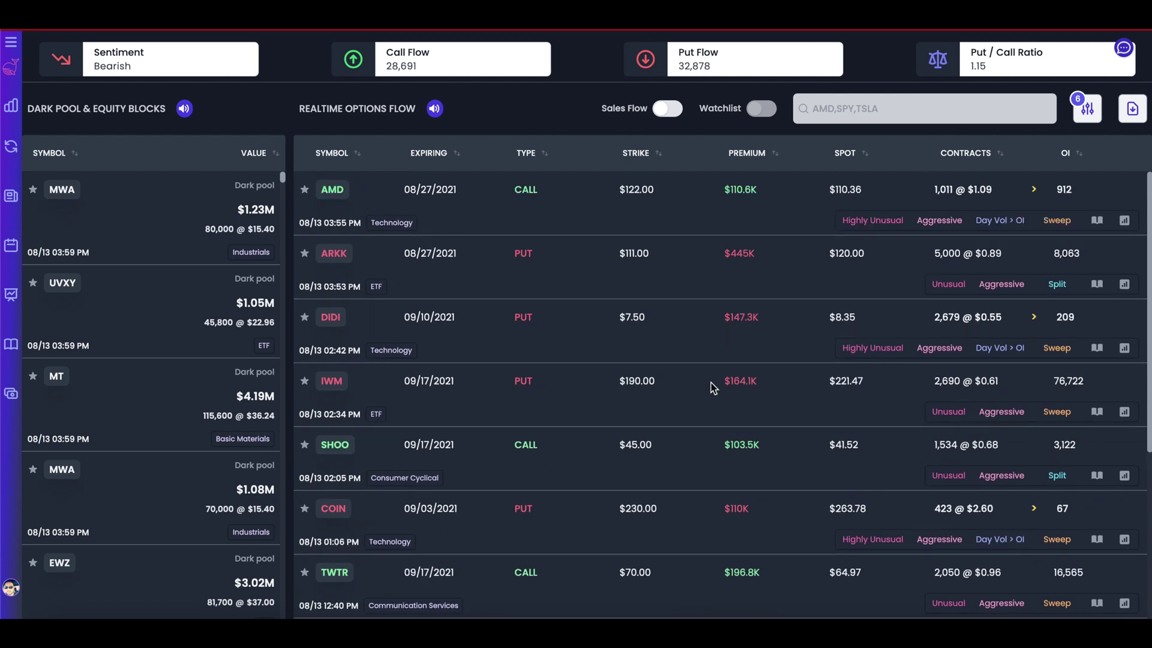
Review the aggressive sweep/split flow, then bring the Advanced Filters back up.
scroll(713, 387, down, 5)
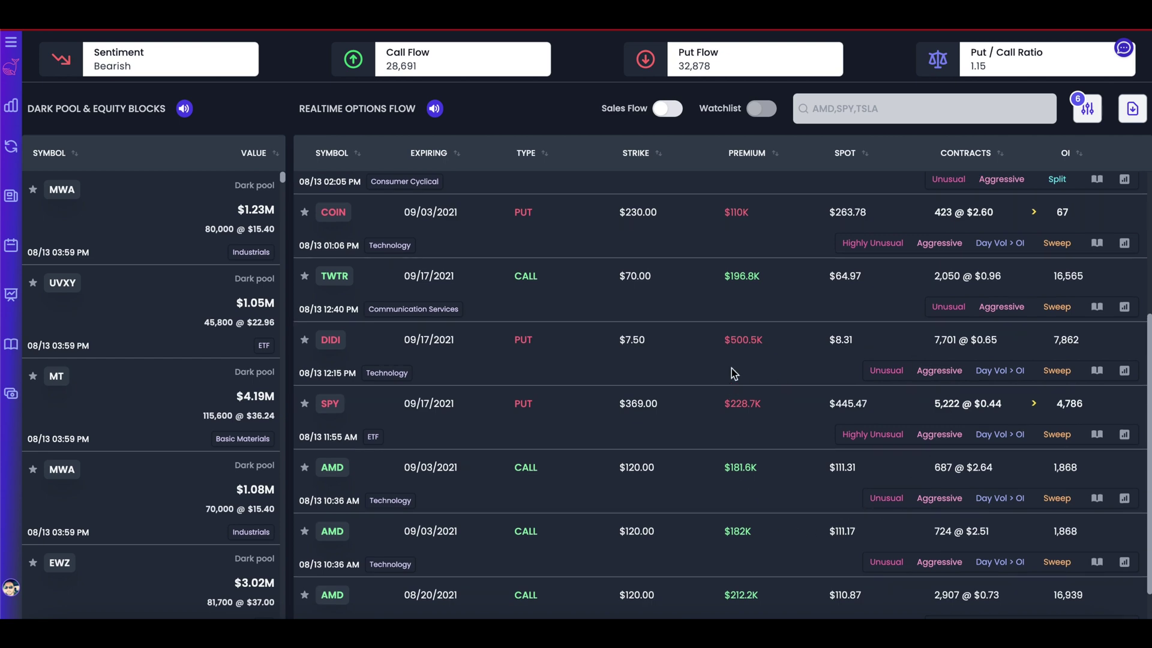
scroll(731, 372, up, 5)
scroll(733, 374, down, 6)
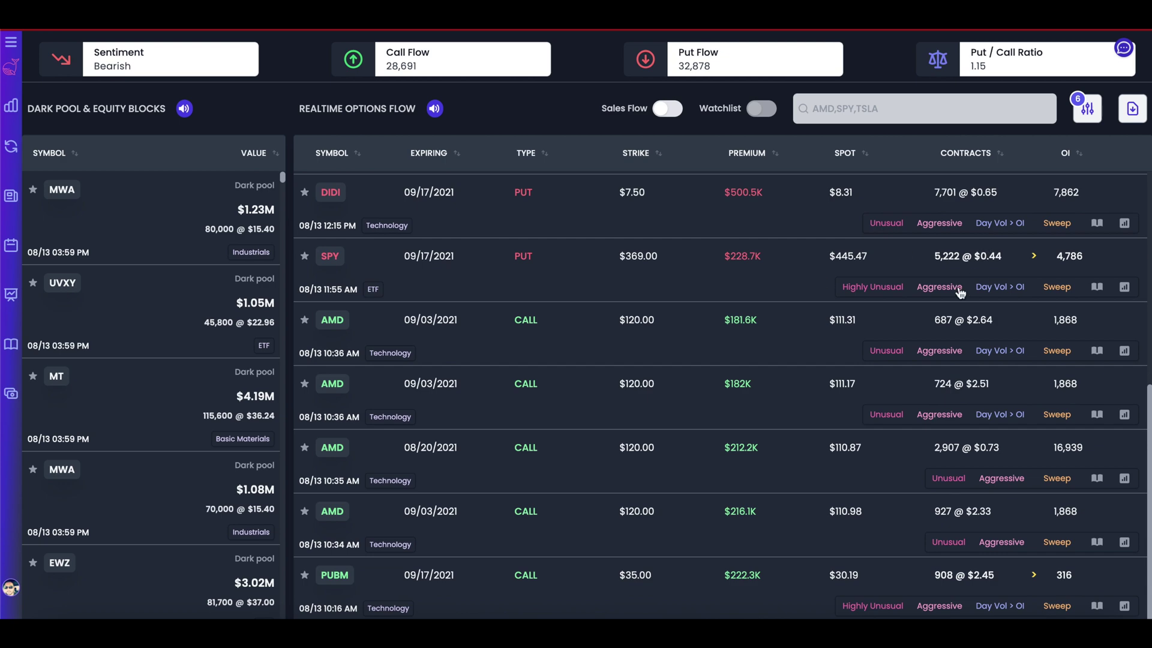
scroll(811, 281, down, 3)
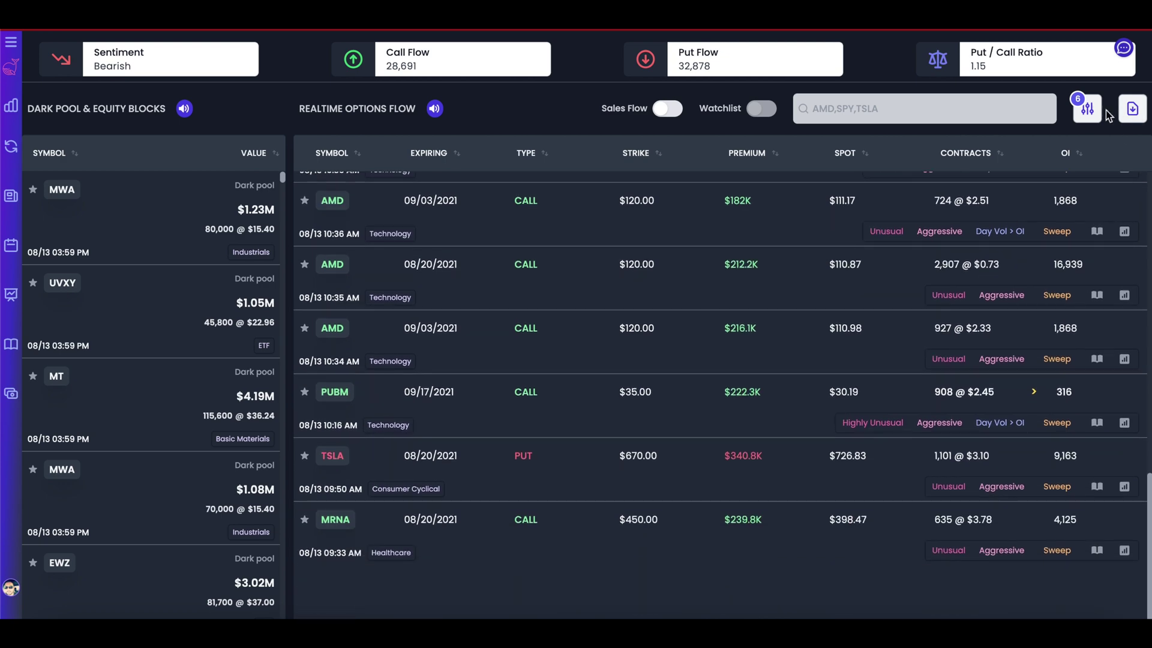
click(1102, 119)
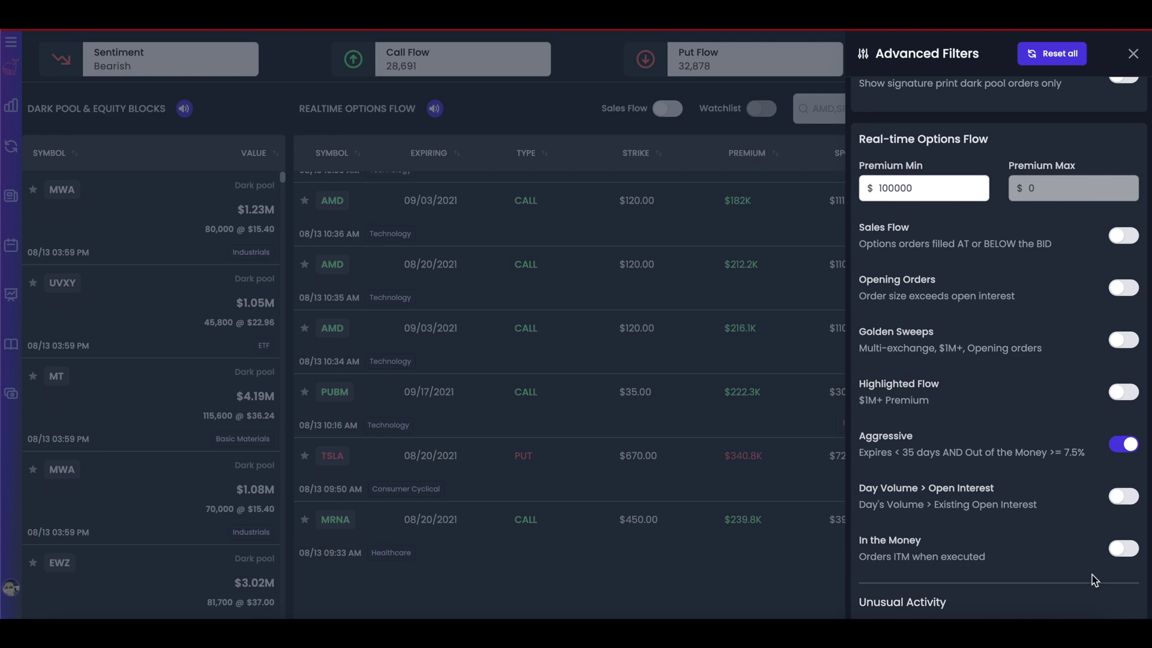
Check the Advanced Filters settings, then dismiss the panel to see the aggressive sweep/split flow.
scroll(999, 474, down, 3)
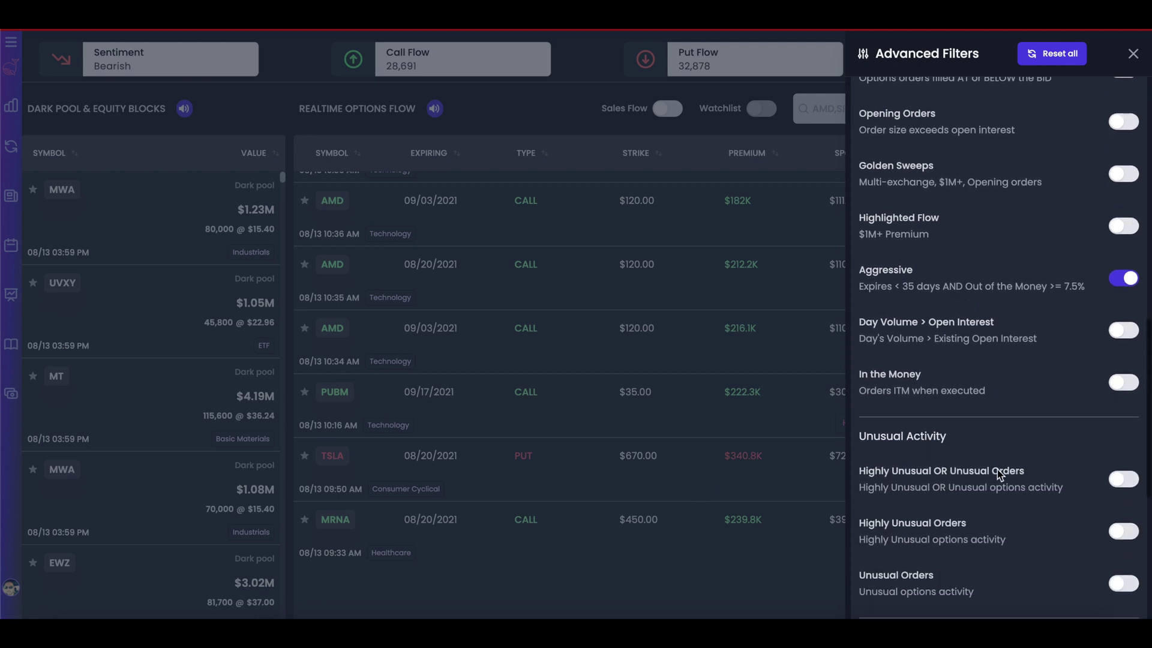
scroll(997, 470, down, 5)
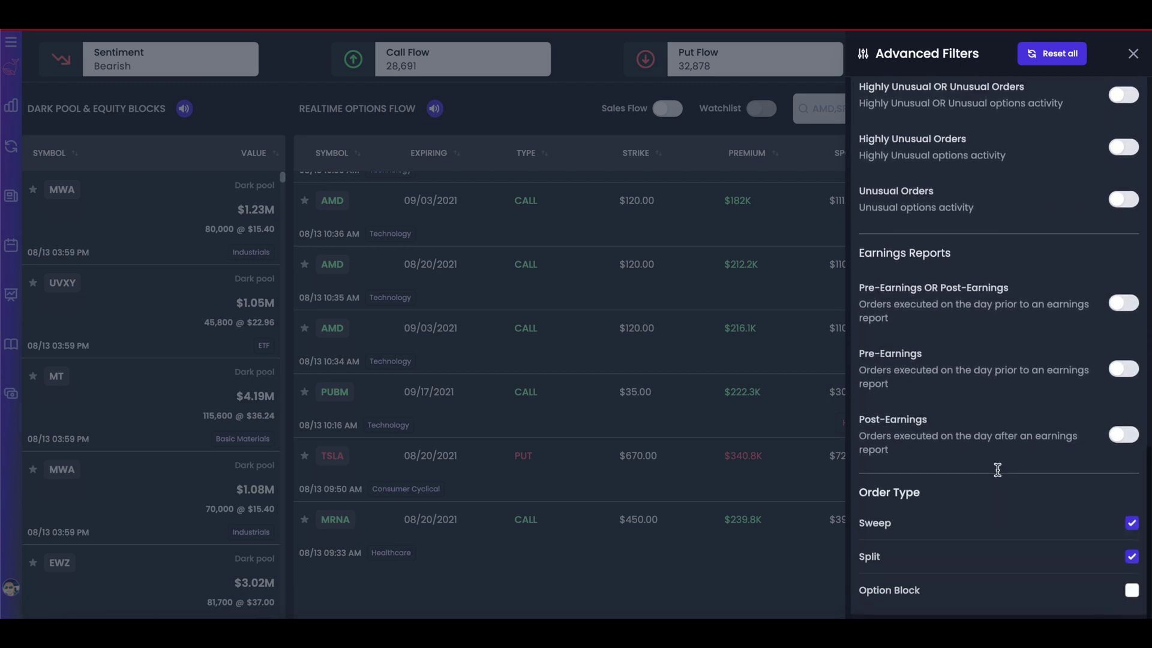
click(621, 404)
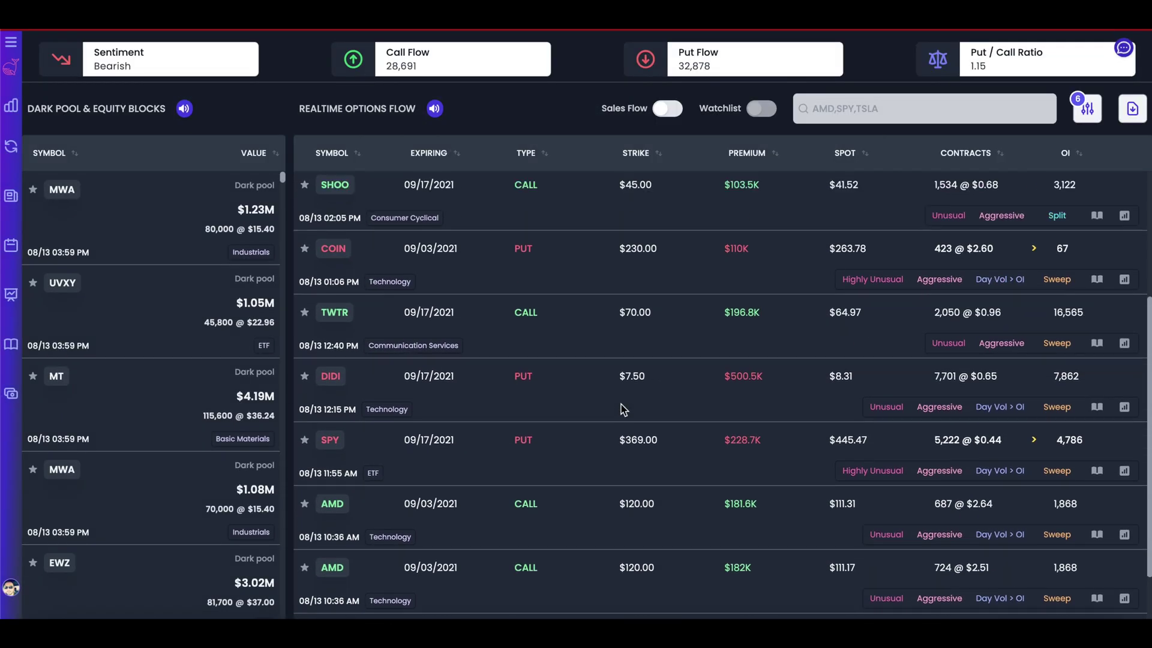